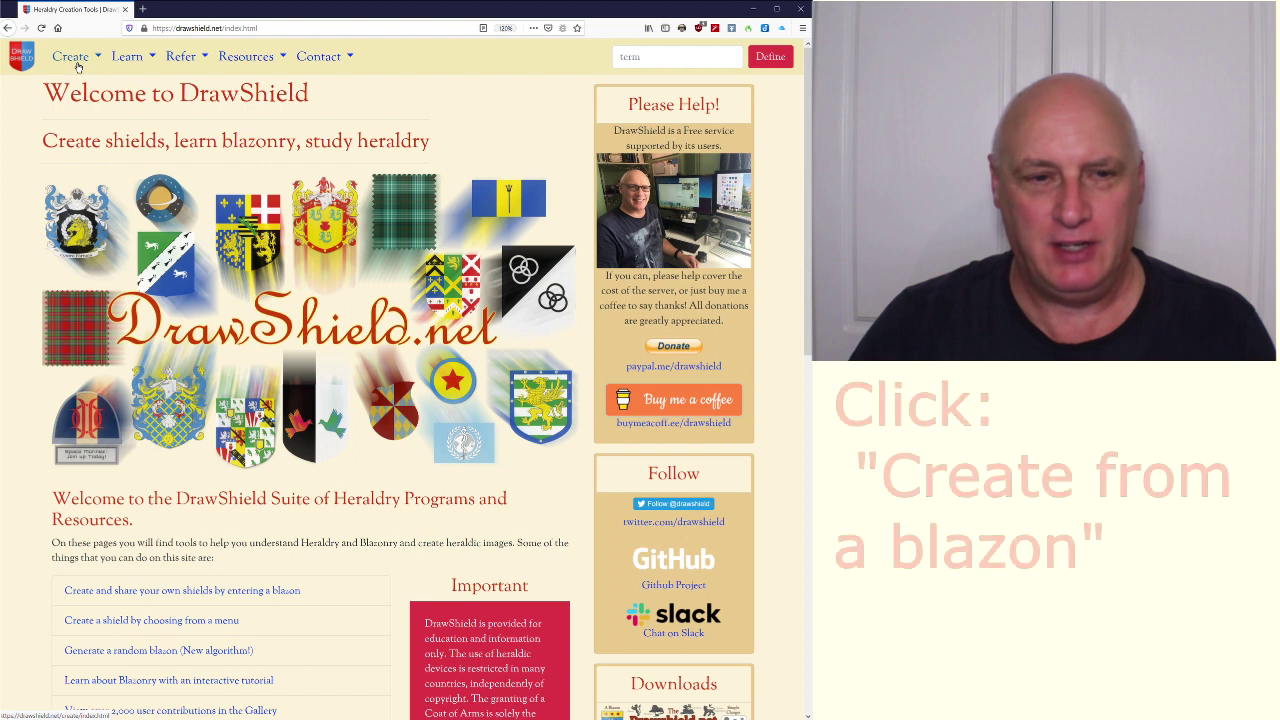
Open the page for creating a shield from a blazon and draw the shield for "Azure a bend or".
left_click(78, 69)
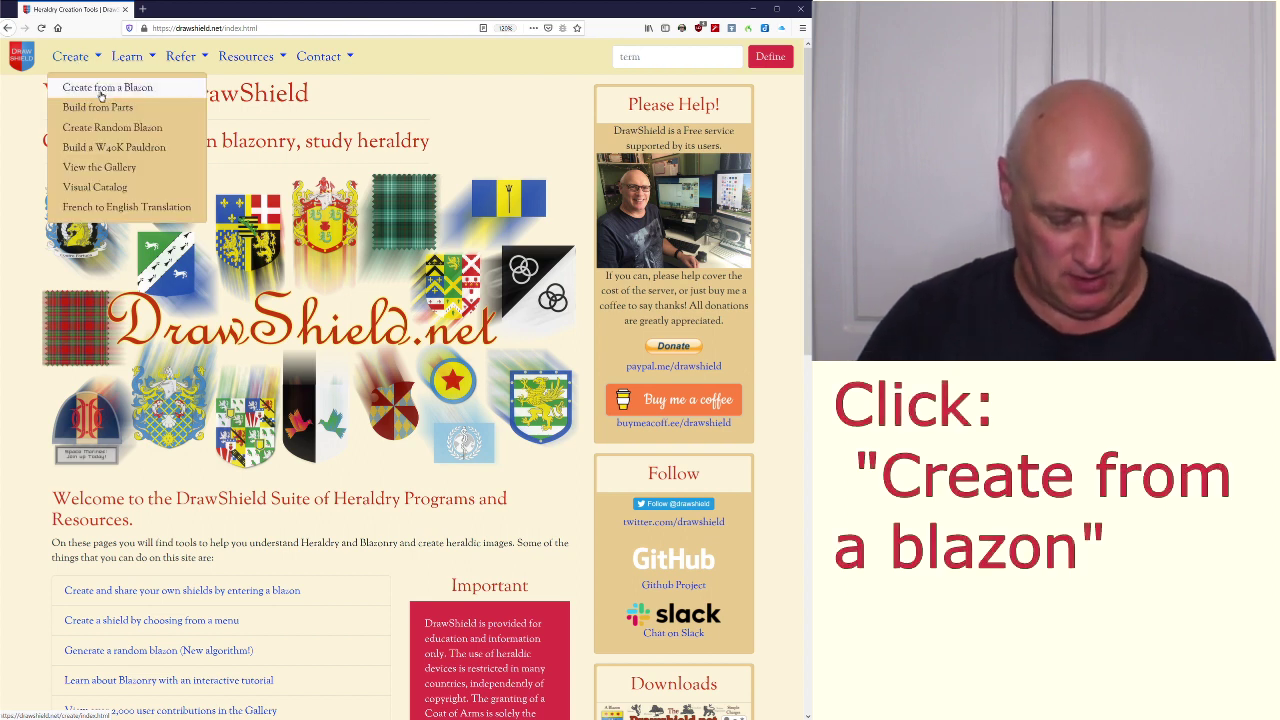
left_click(101, 89)
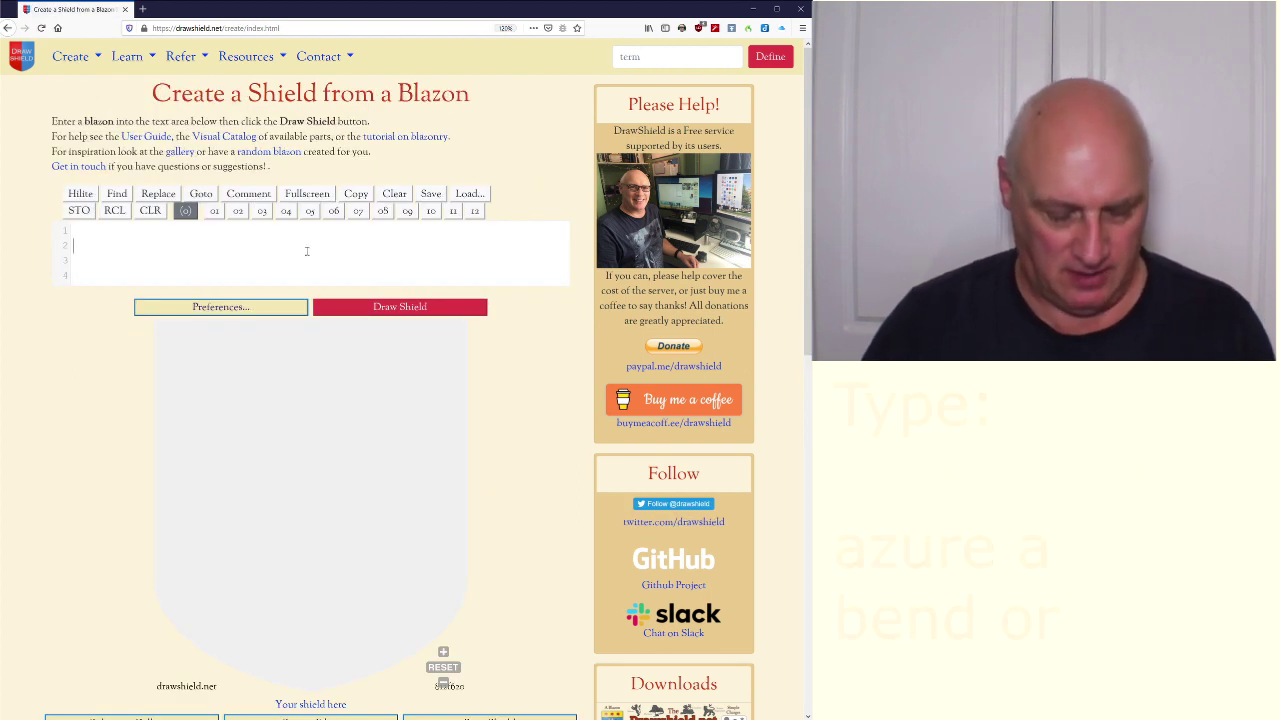
type("Azu")
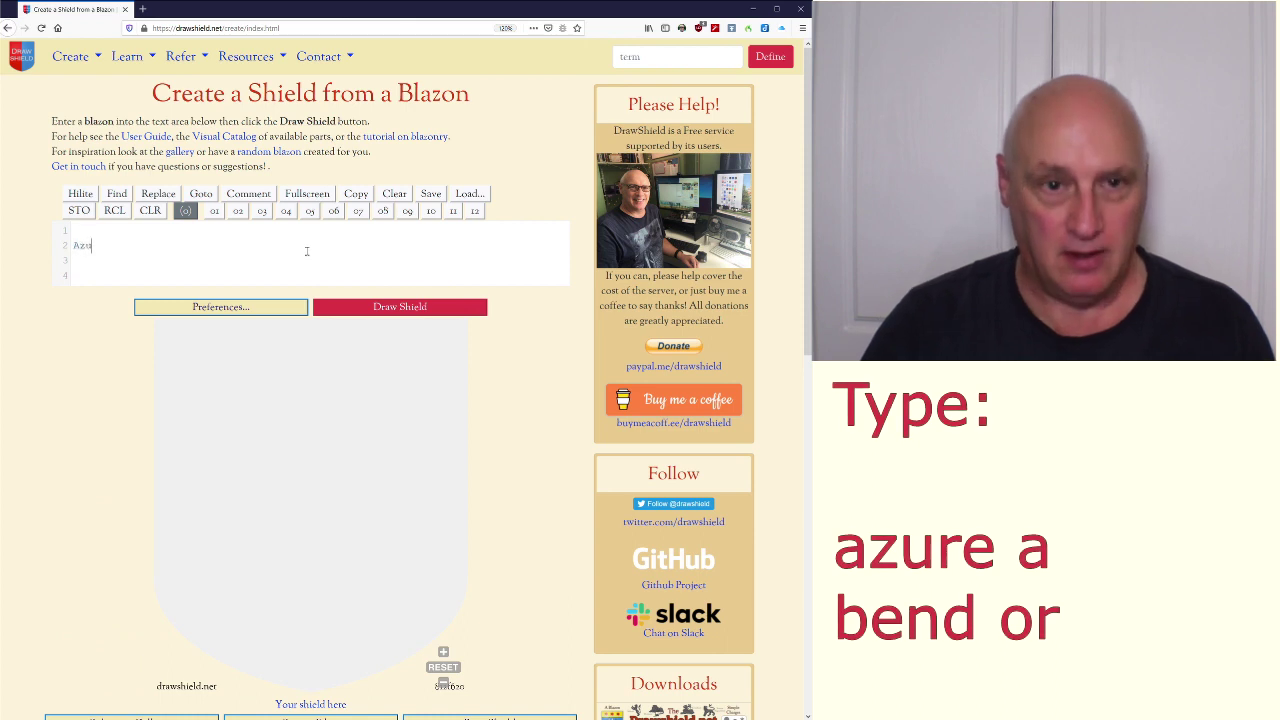
type("re")
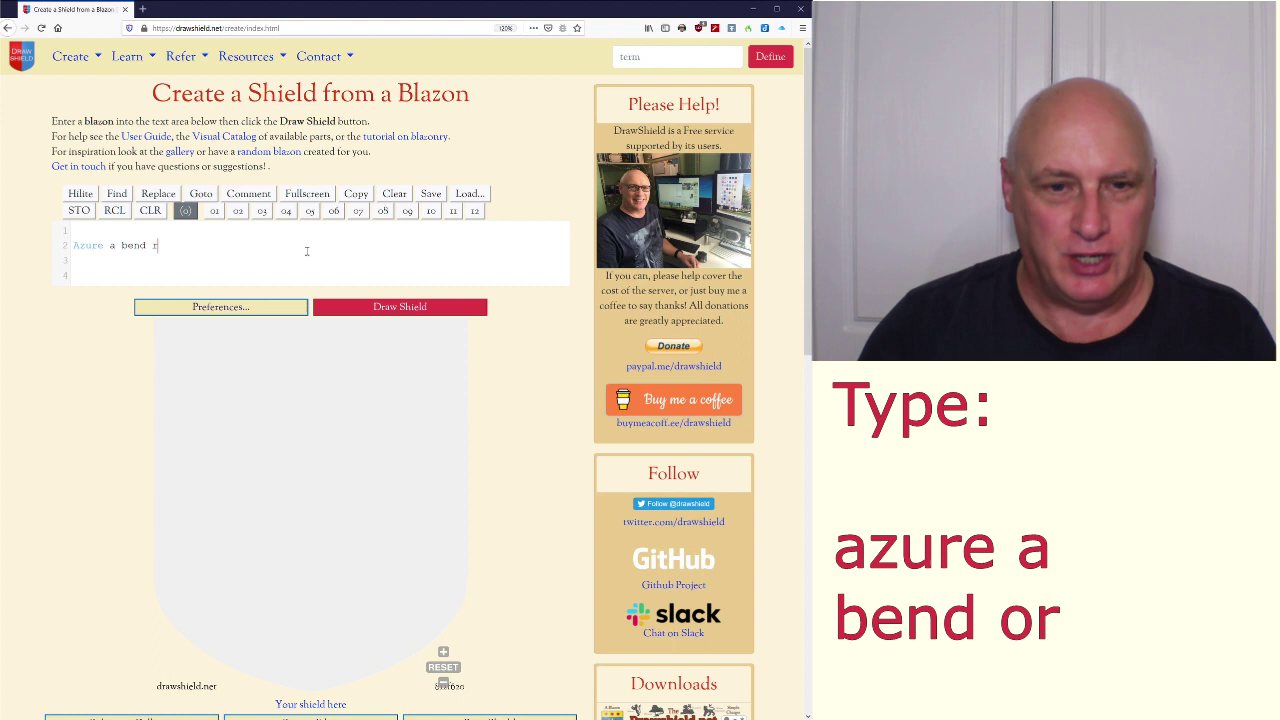
type(" a bend or")
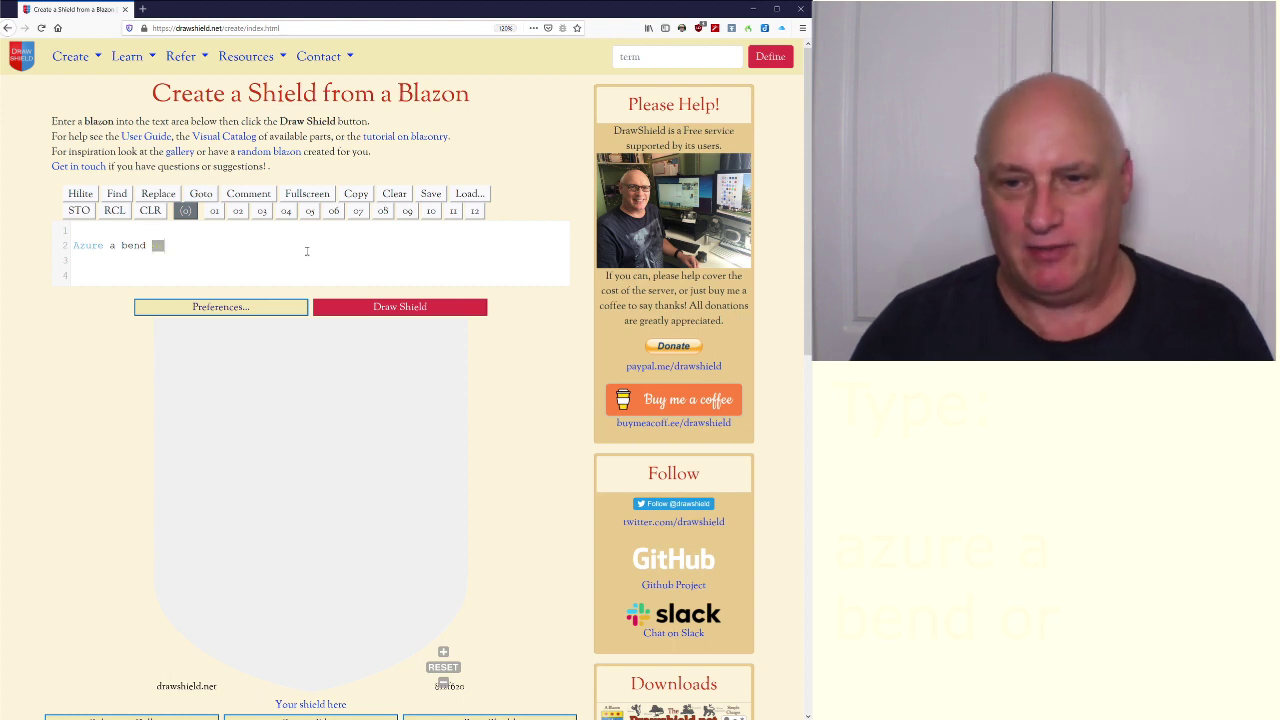
left_click(393, 307)
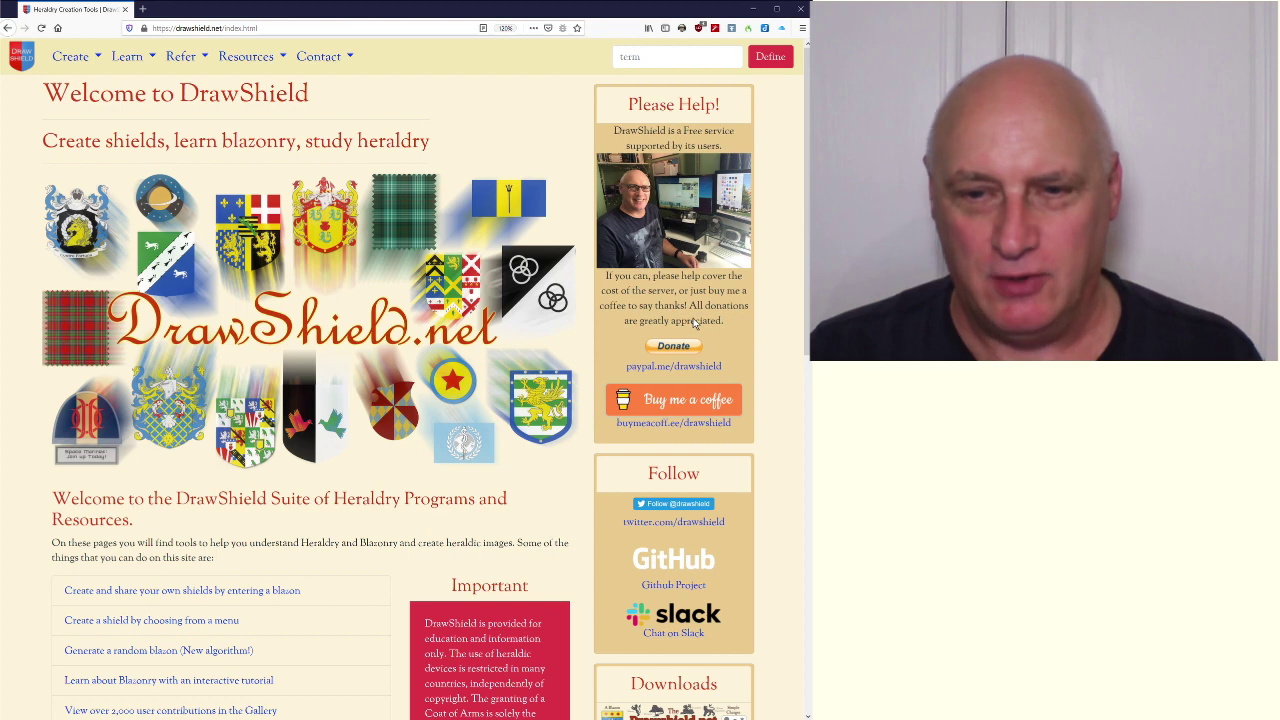
scroll(707, 323, "down", 1)
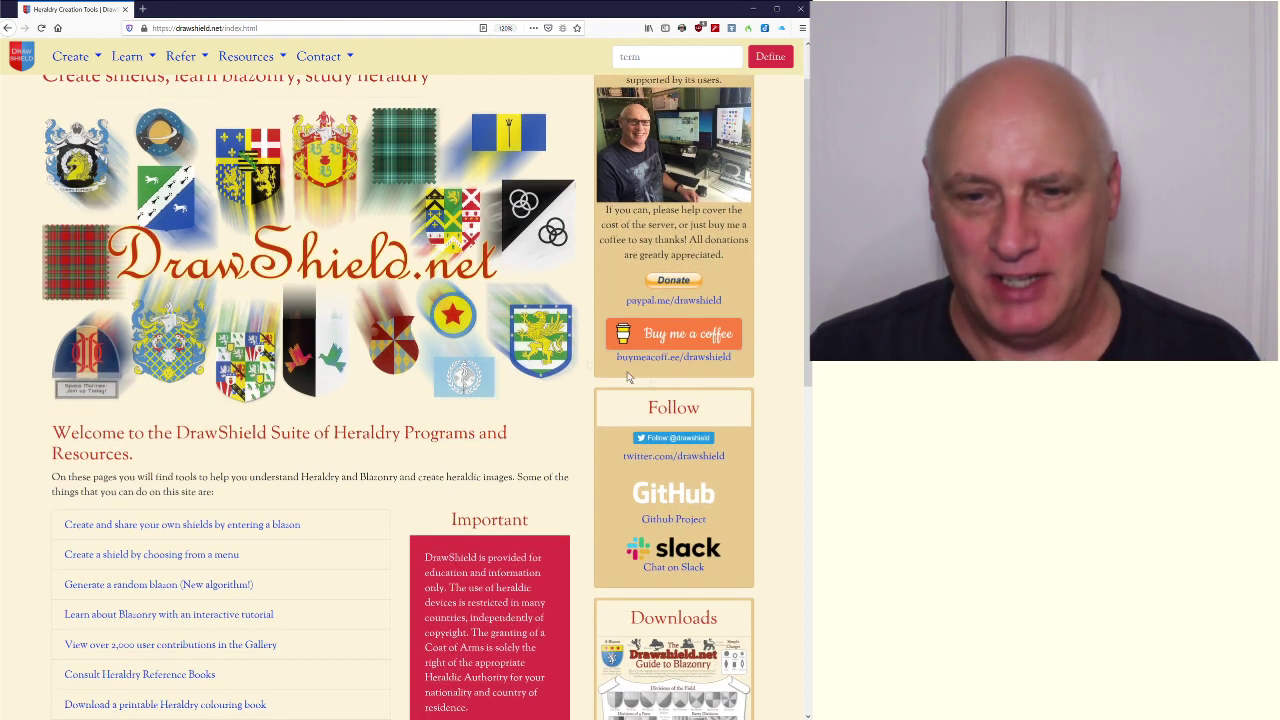
scroll(553, 348, "up", 1)
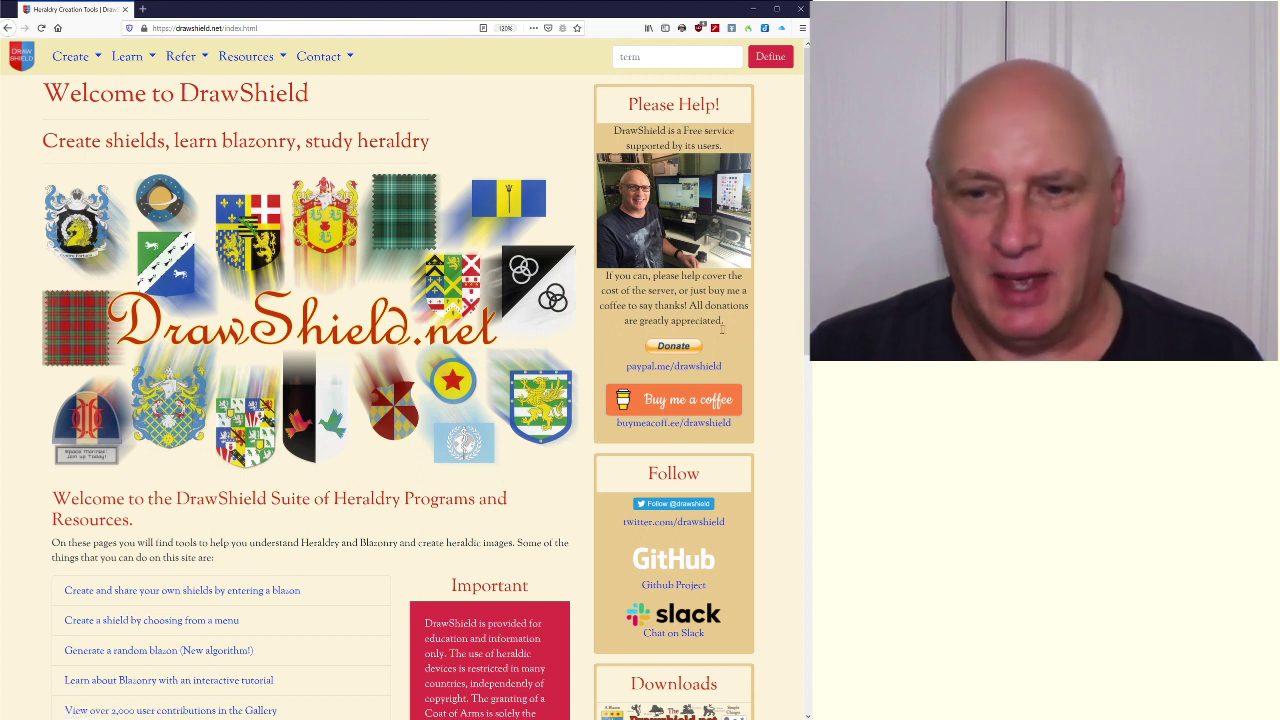
scroll(694, 322, "down", 1)
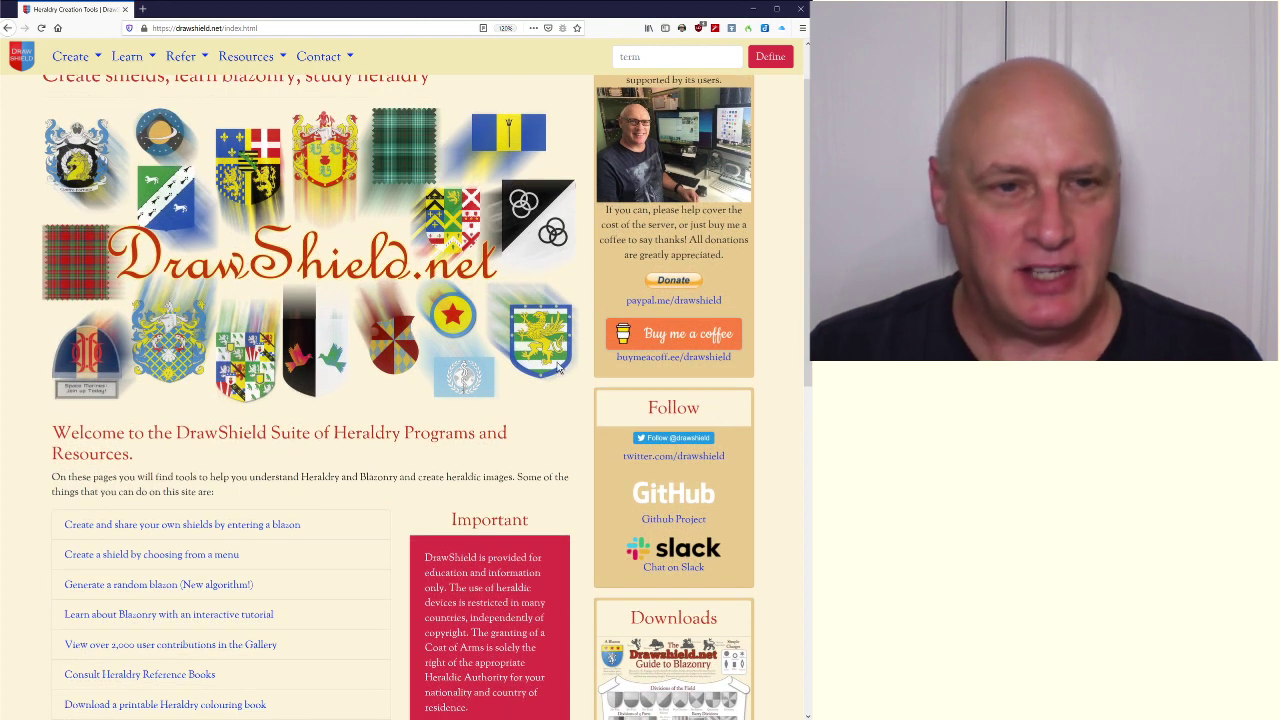
scroll(411, 254, "up", 1)
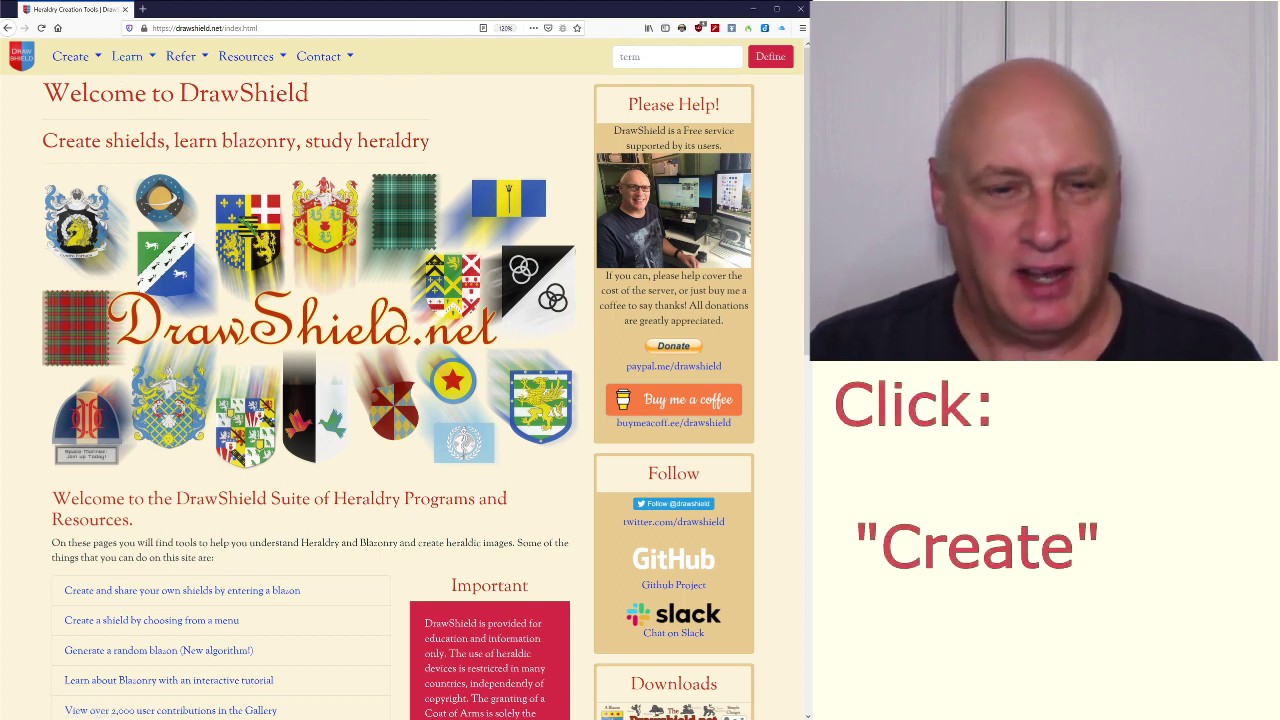
Start building a simple shield from parts and give it a single plain colour field in Azure.
left_click(62, 60)
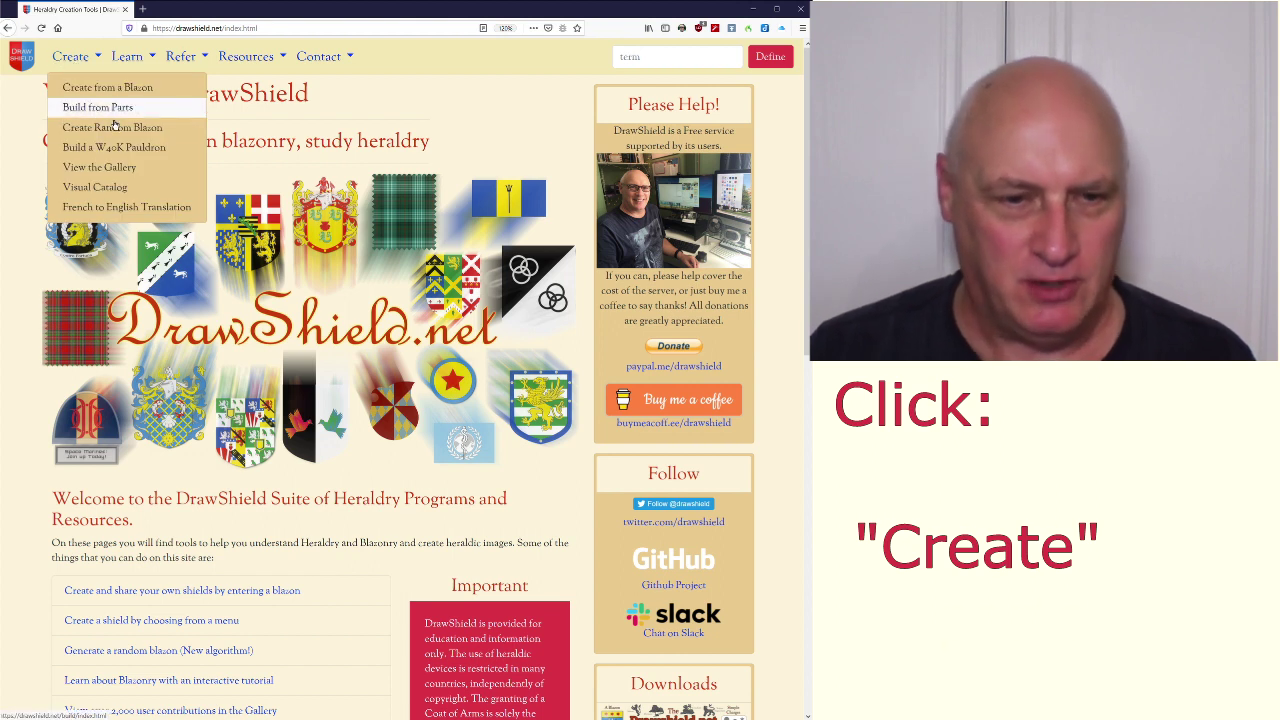
left_click(97, 107)
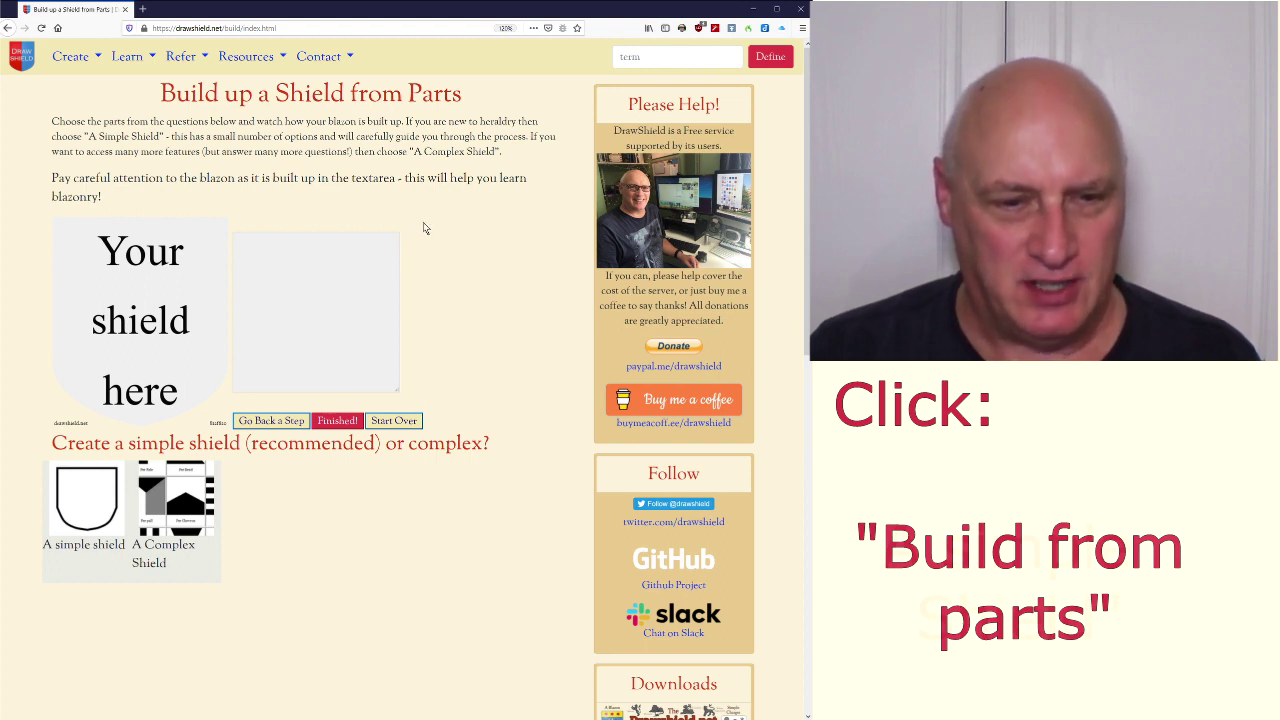
left_click(93, 508)
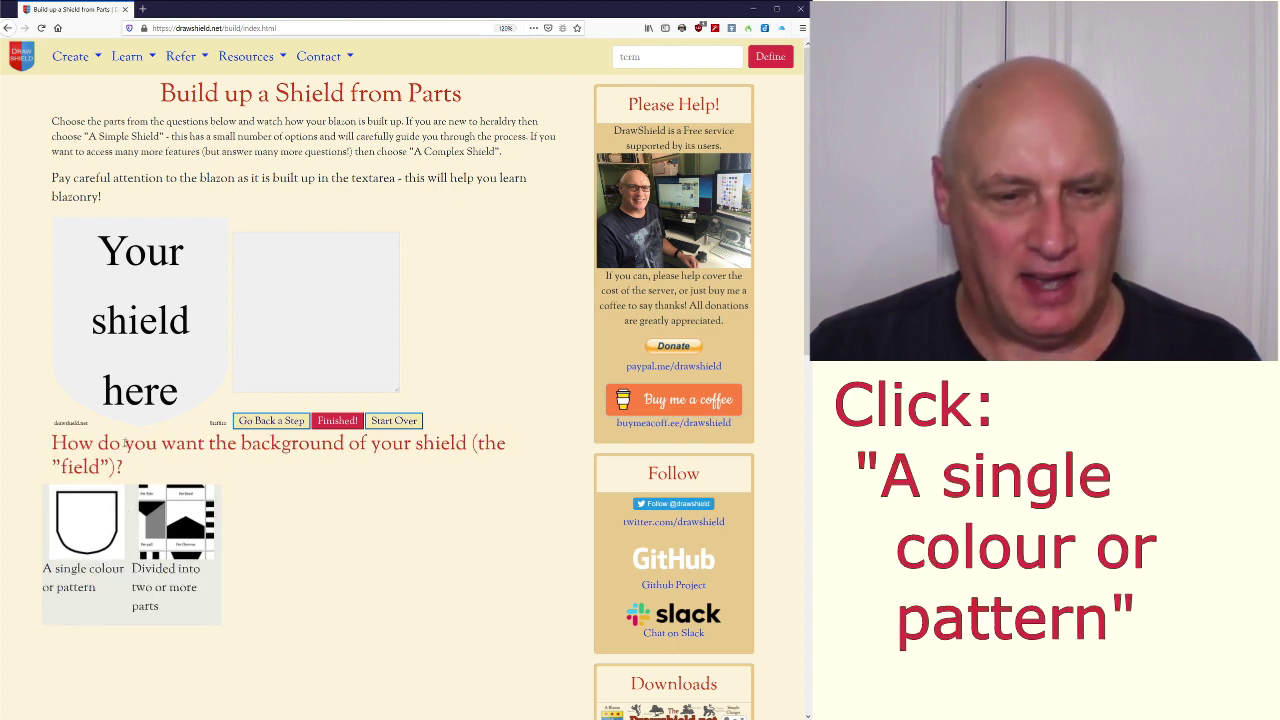
left_click(96, 535)
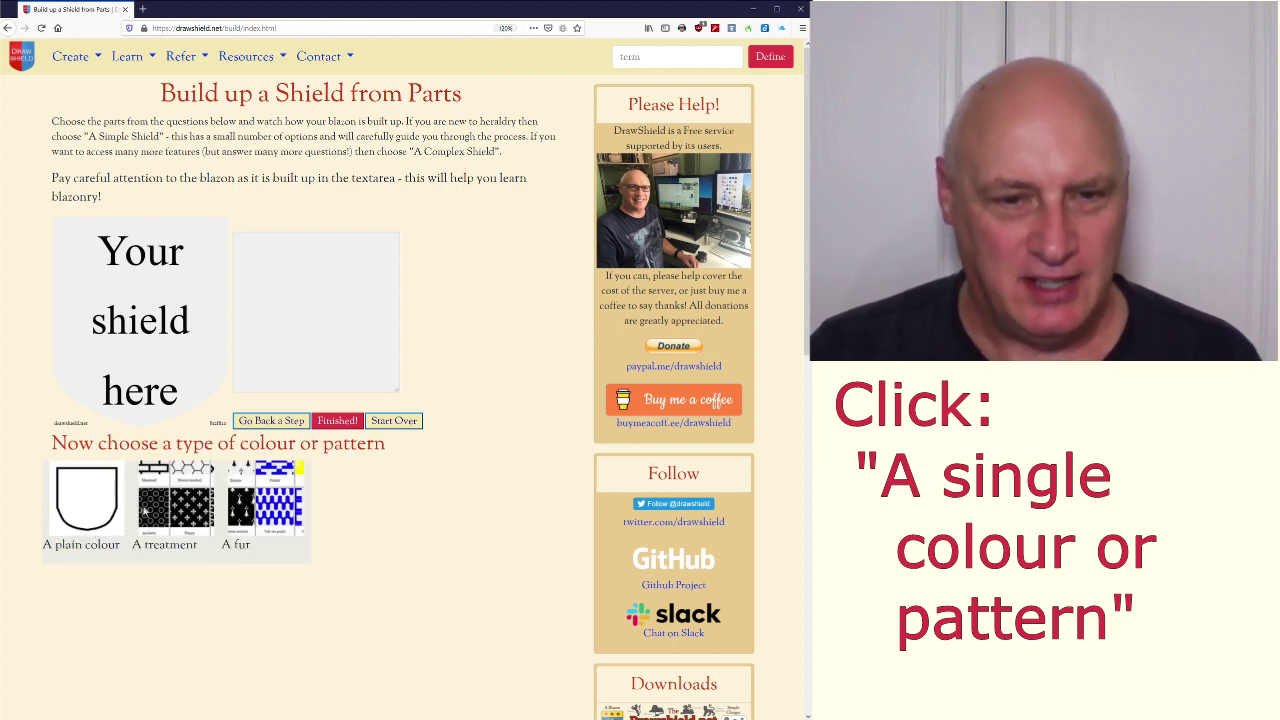
left_click(77, 504)
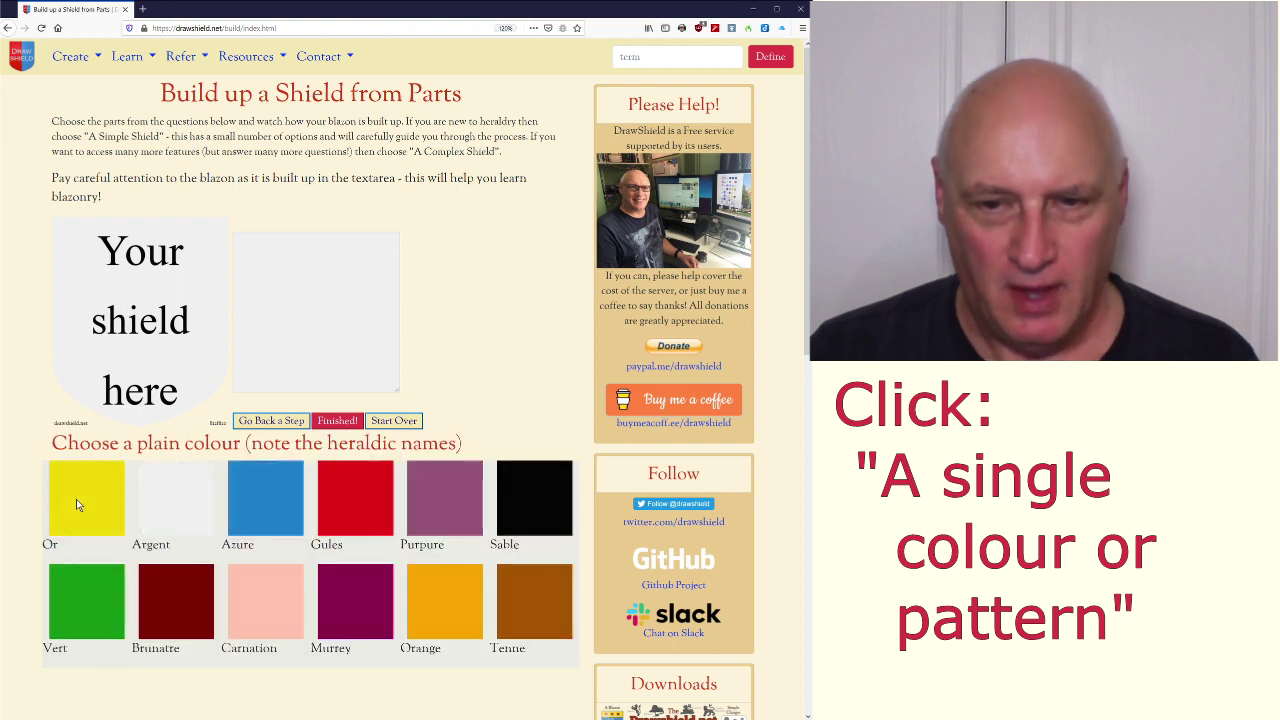
left_click(270, 501)
left_click_drag(277, 246, 234, 246)
left_click(355, 273)
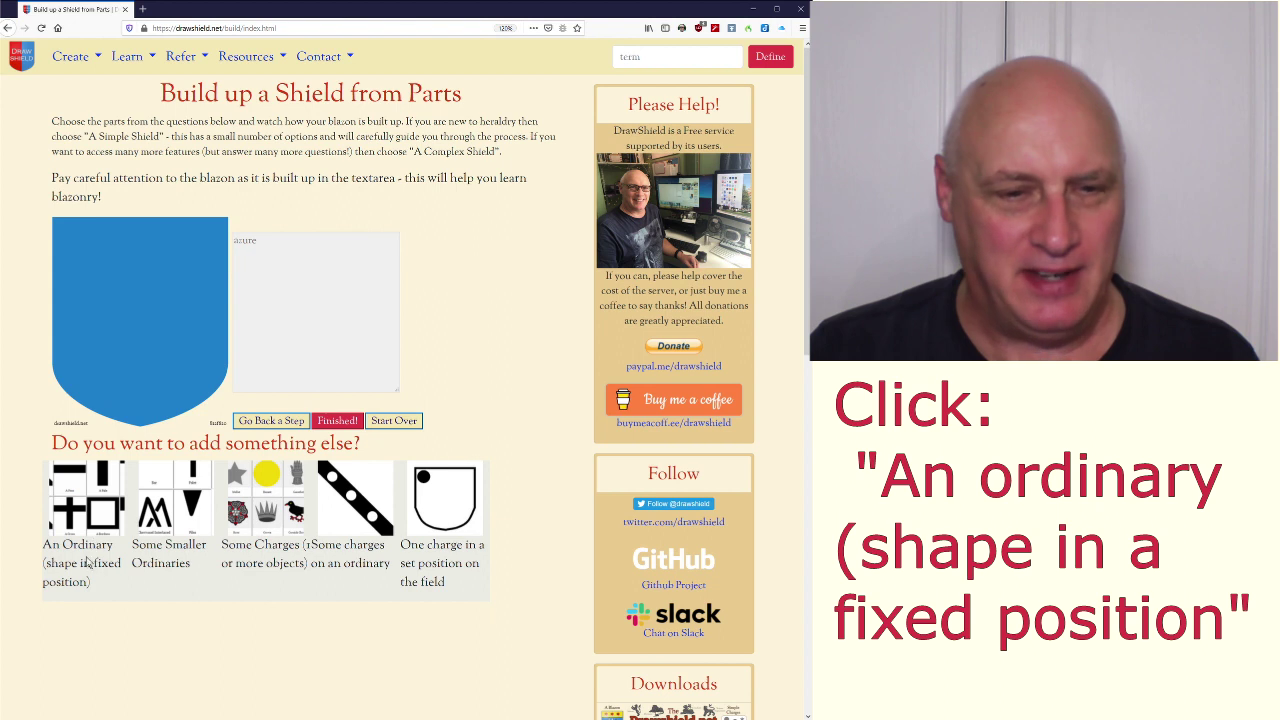
Add an ordinary to the field: a bend with plain edges in the plain colour Or.
left_click(101, 486)
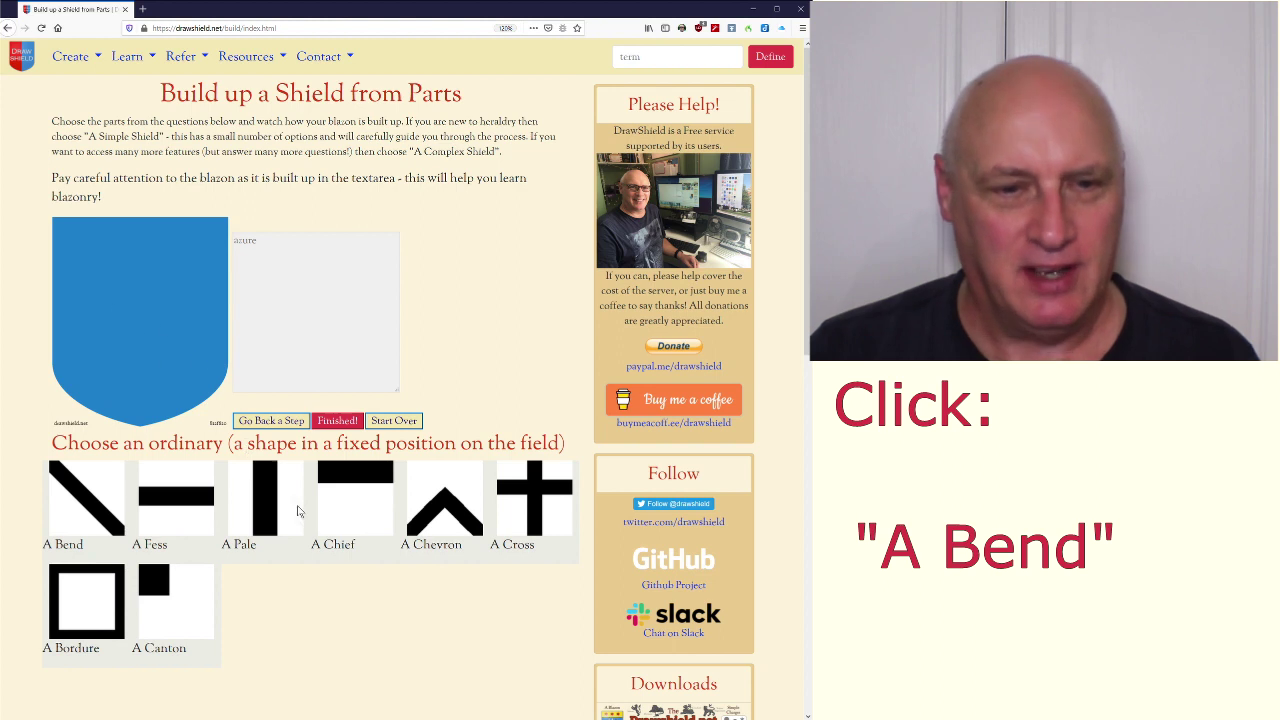
left_click(89, 509)
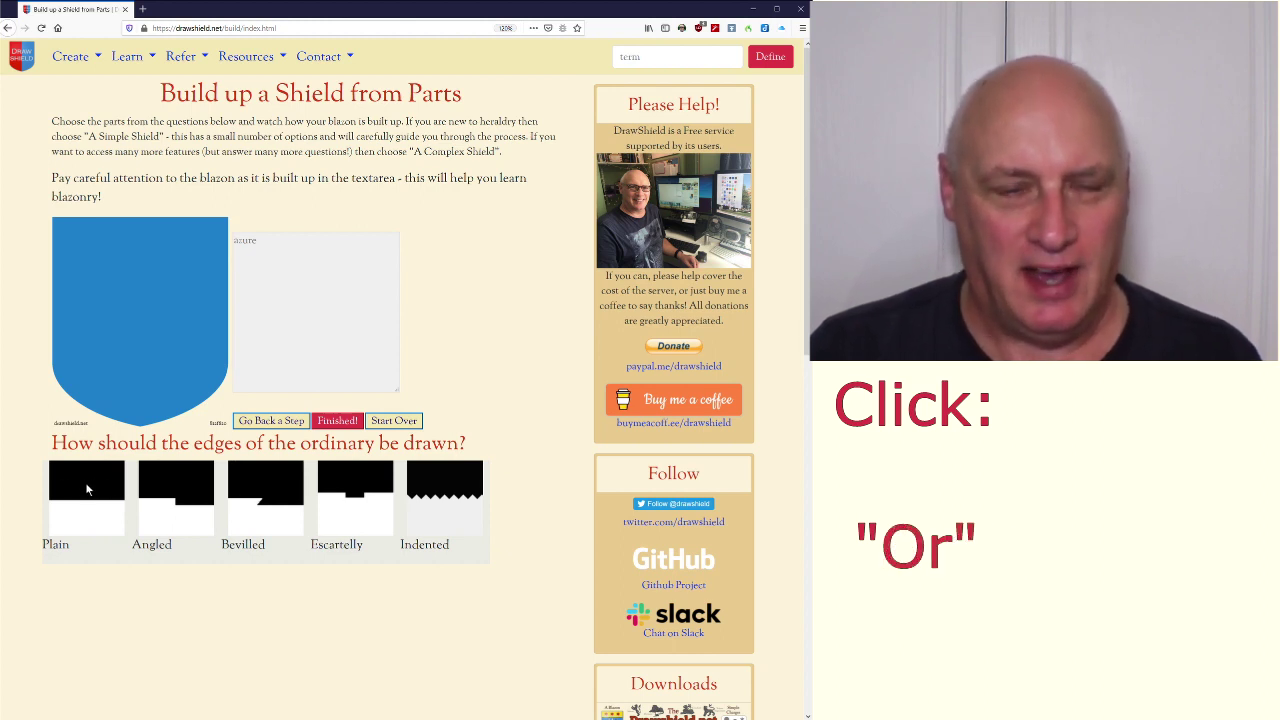
left_click(86, 487)
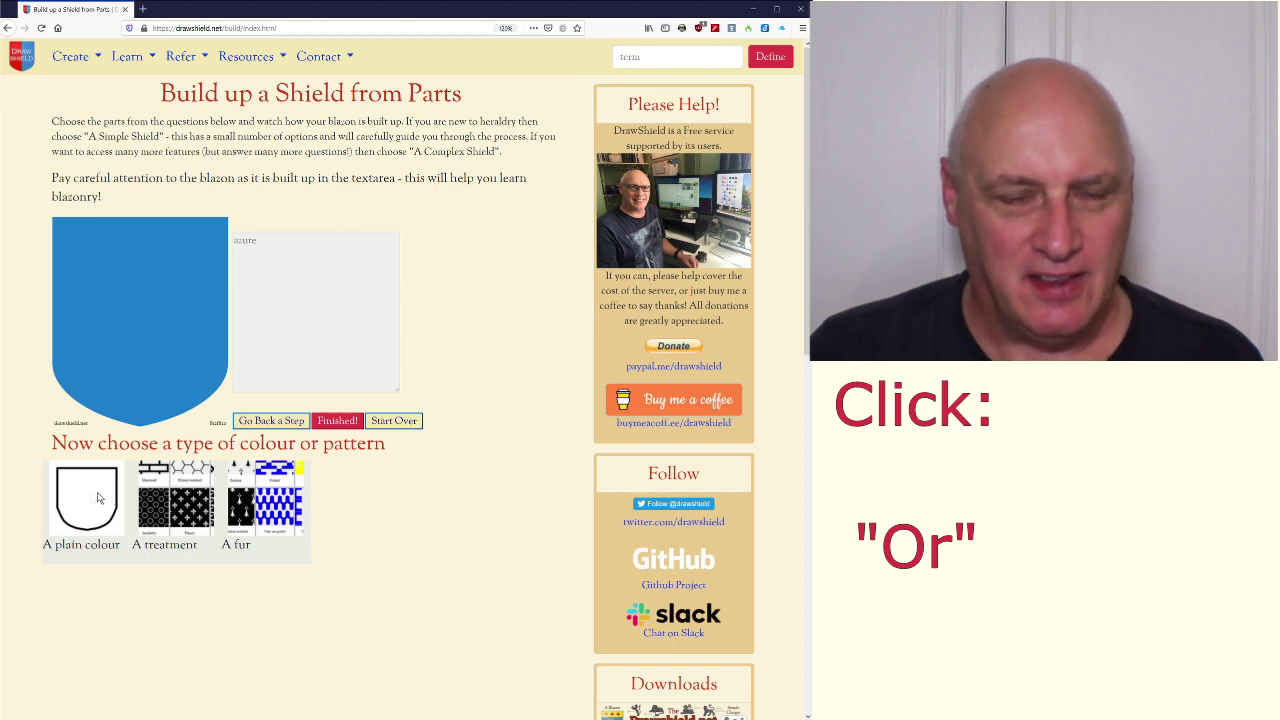
left_click(88, 500)
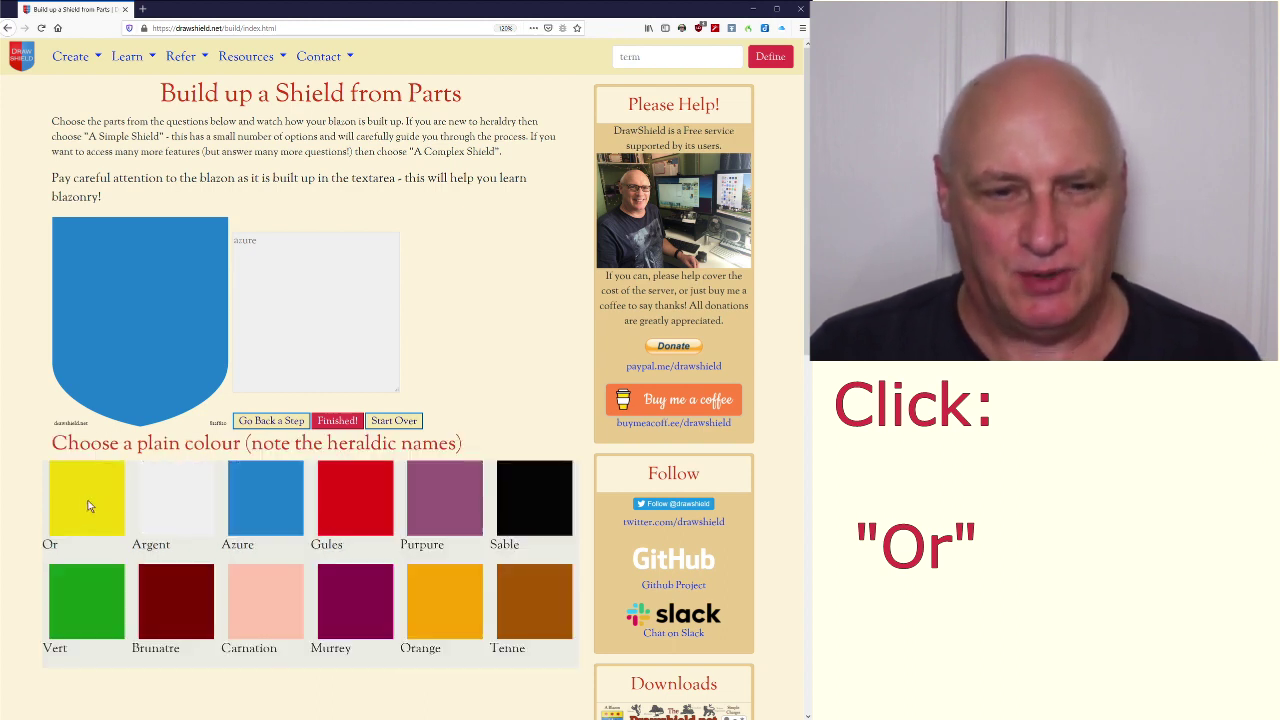
left_click(88, 506)
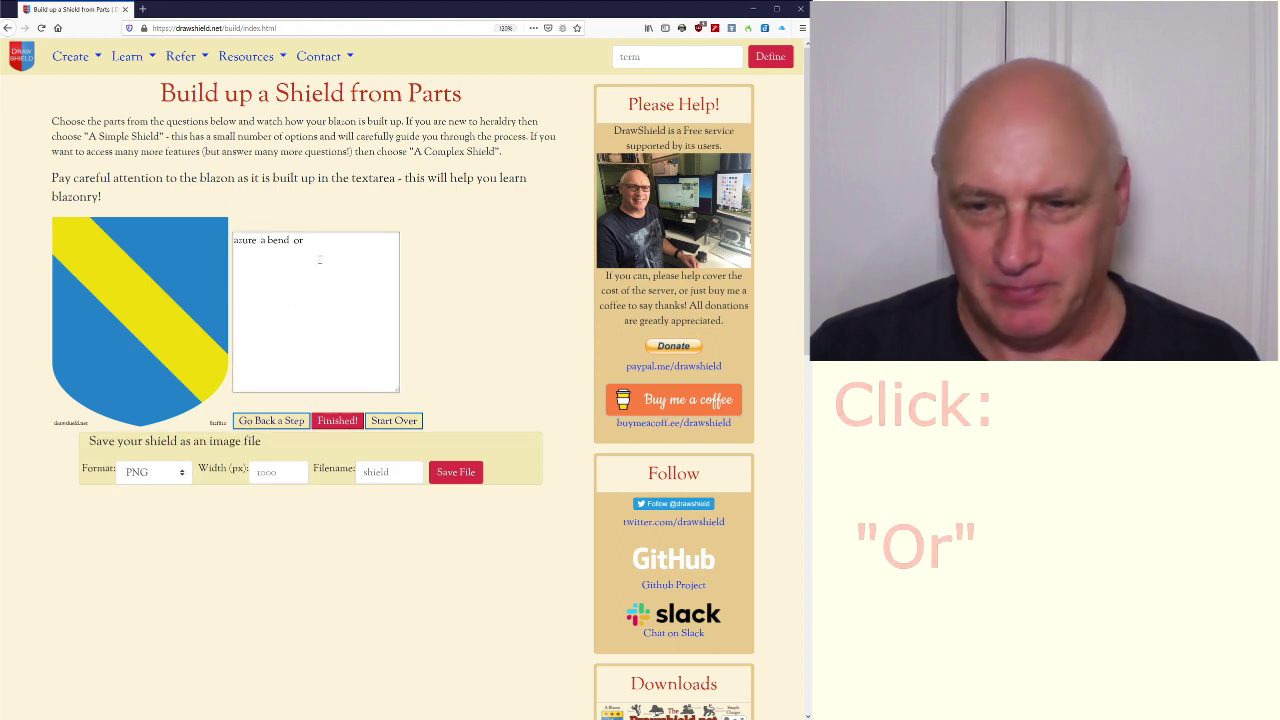
Highlight the blazon "azure a bend or" beside the shield, and start the build from parts over.
left_click_drag(319, 246, 232, 243)
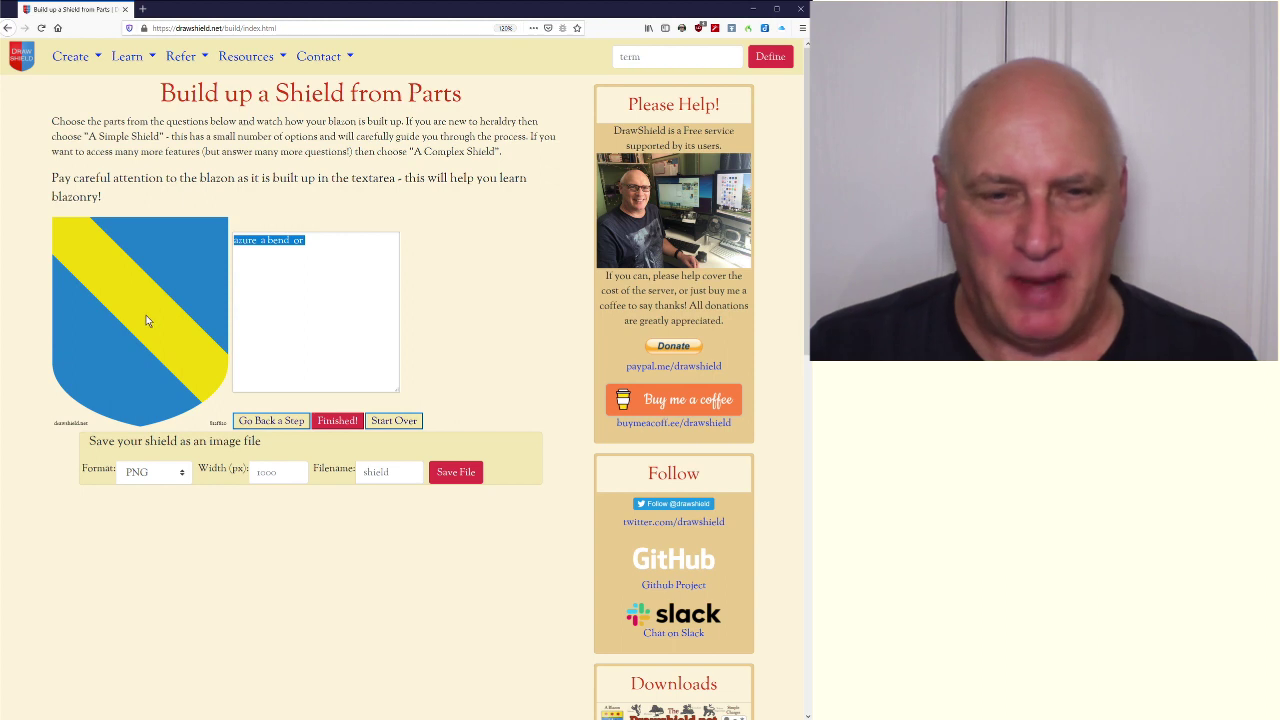
left_click(295, 271)
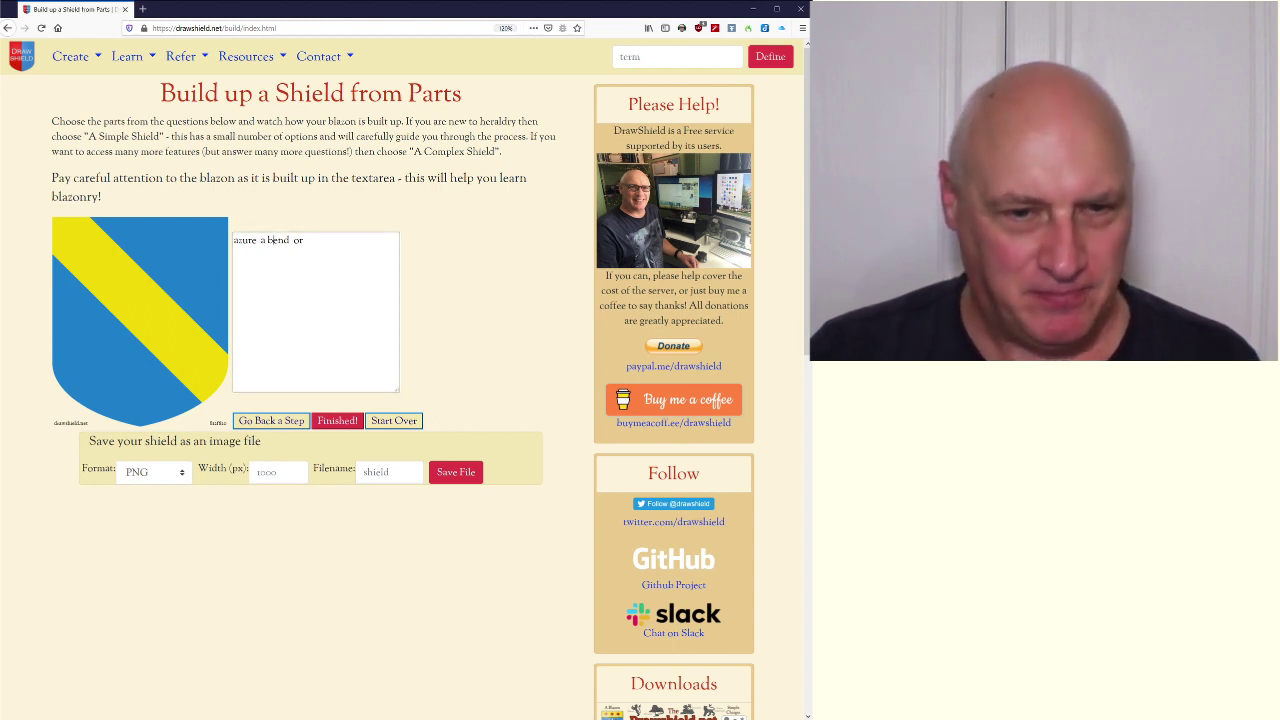
left_click(393, 420)
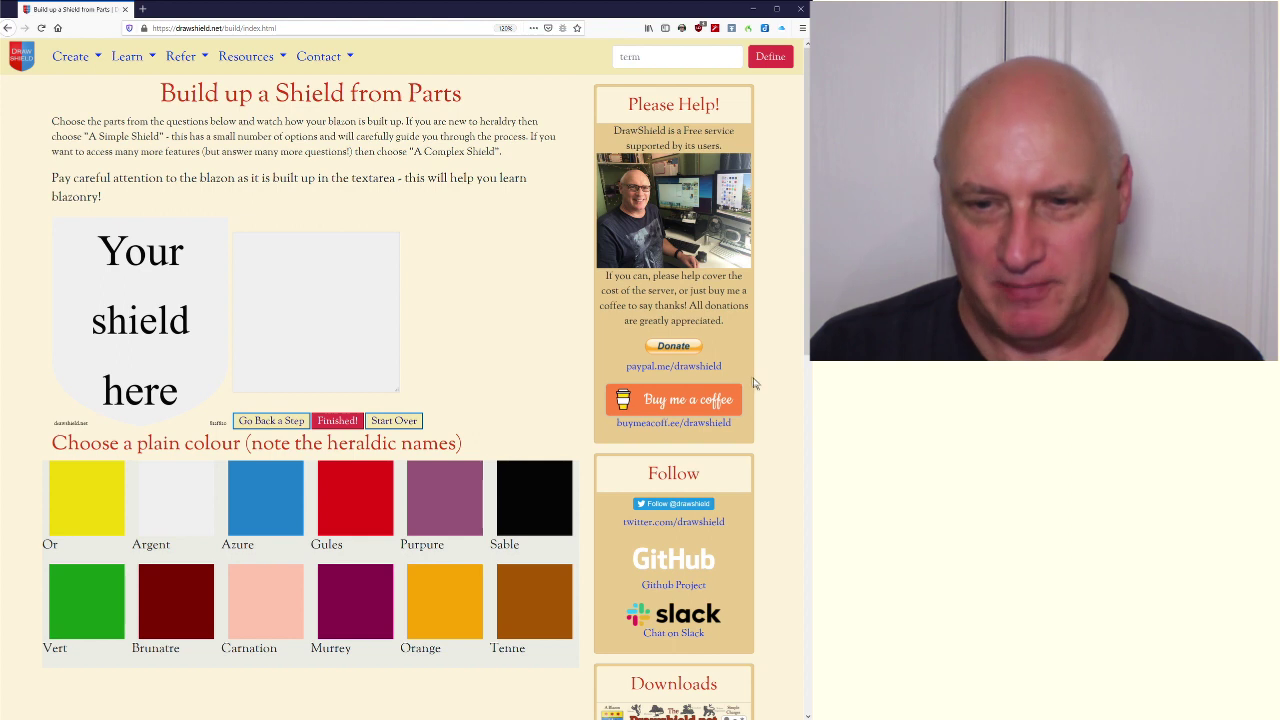
Open the page for creating a random blazon and generate a random shield.
left_click(72, 60)
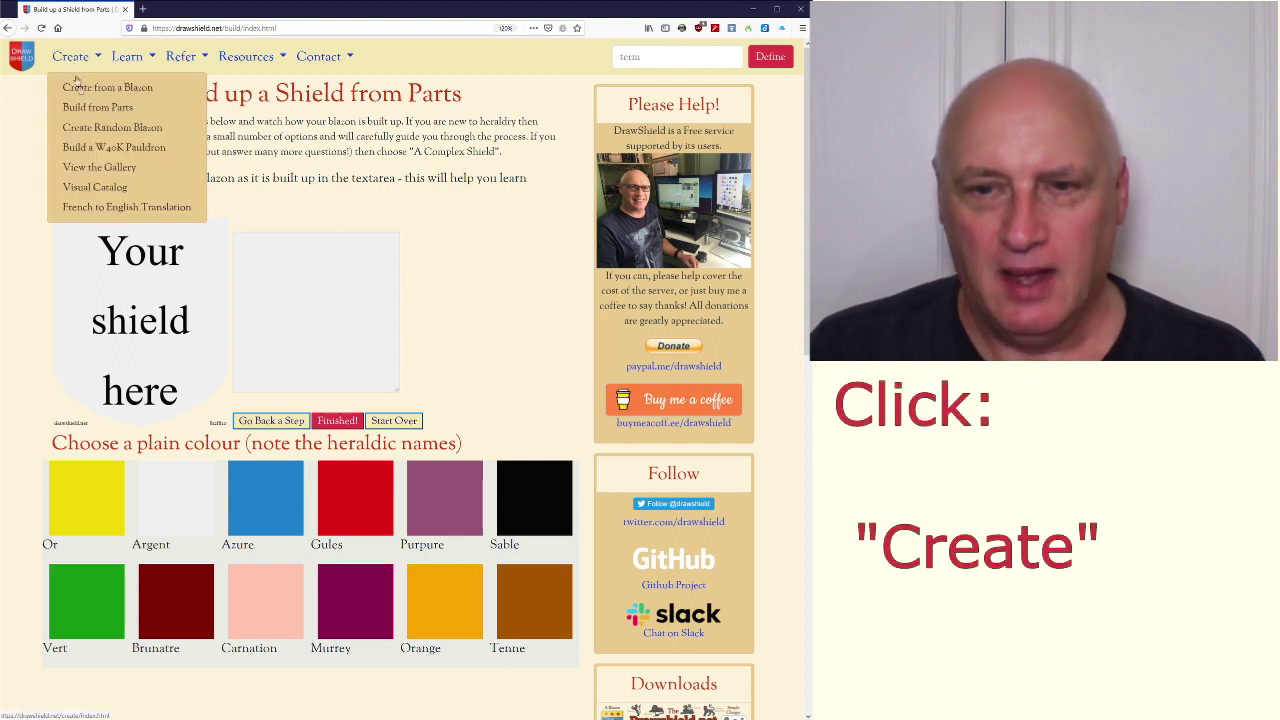
left_click(112, 127)
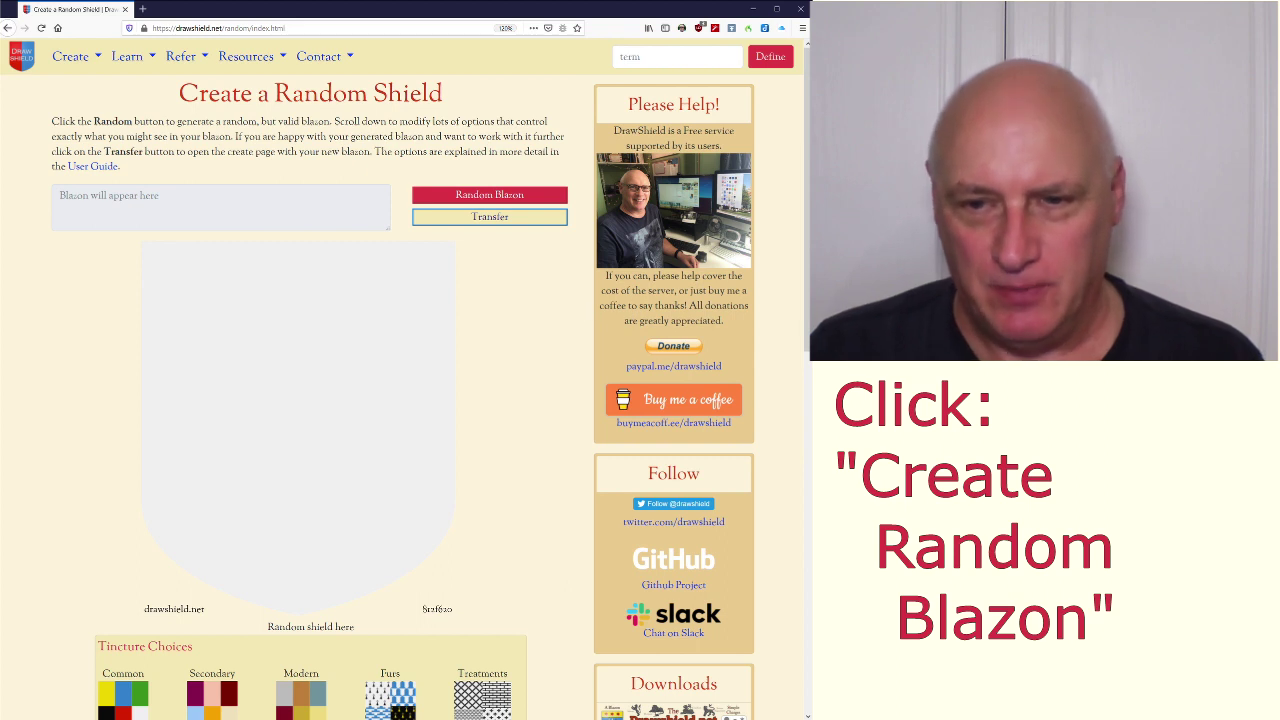
left_click(501, 202)
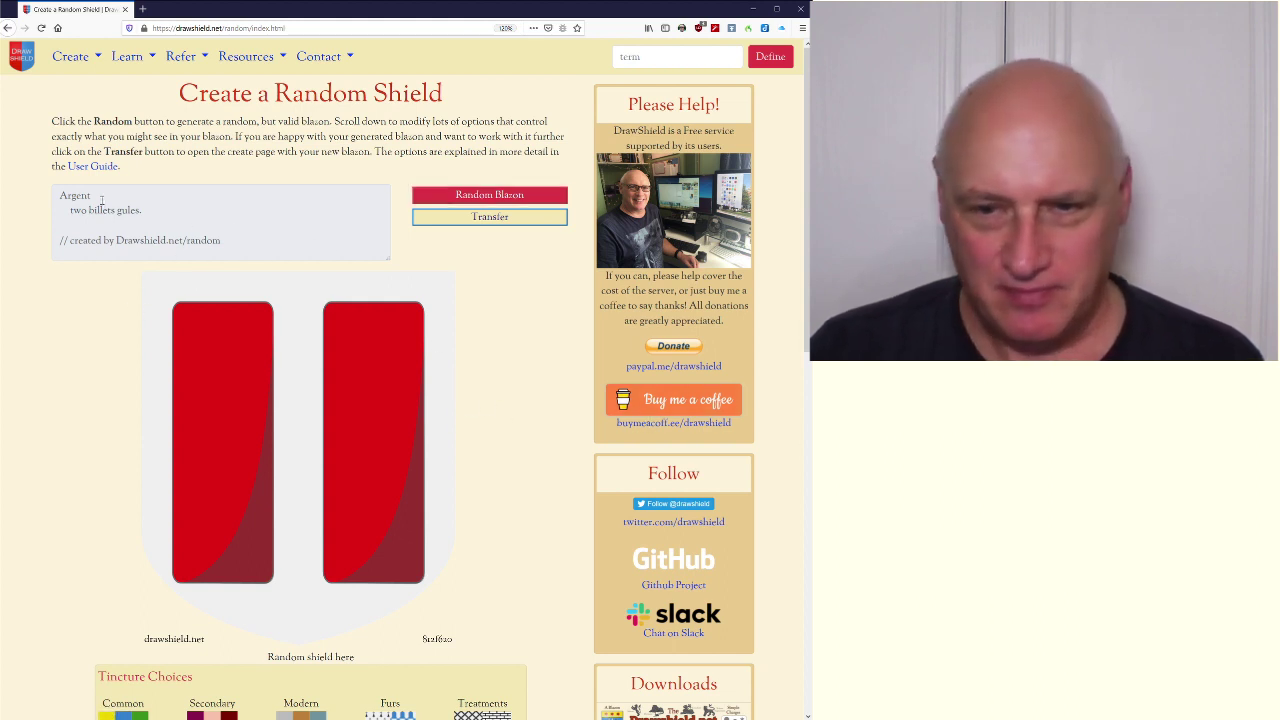
Highlight the words "Argent", "two", "billets" and "gules" one after another in the generated blazon to examine its parts.
left_click_drag(94, 196, 55, 196)
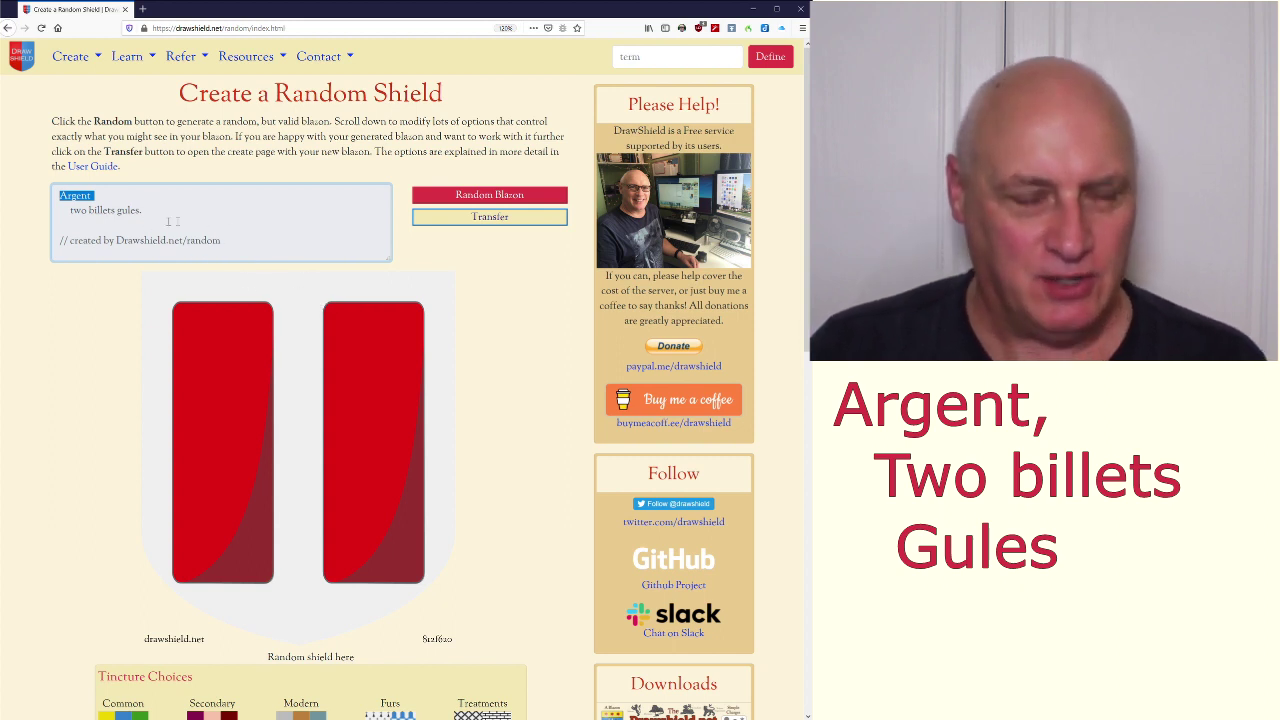
left_click(81, 220)
double_click(77, 212)
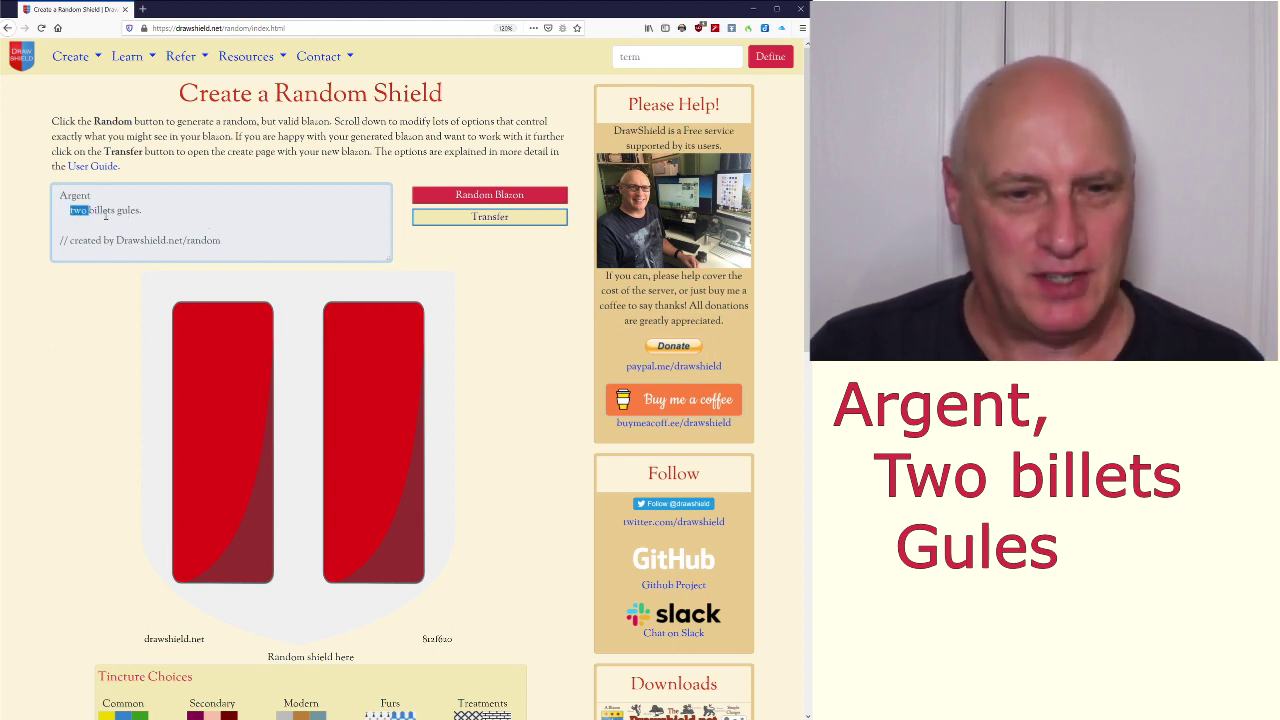
double_click(104, 212)
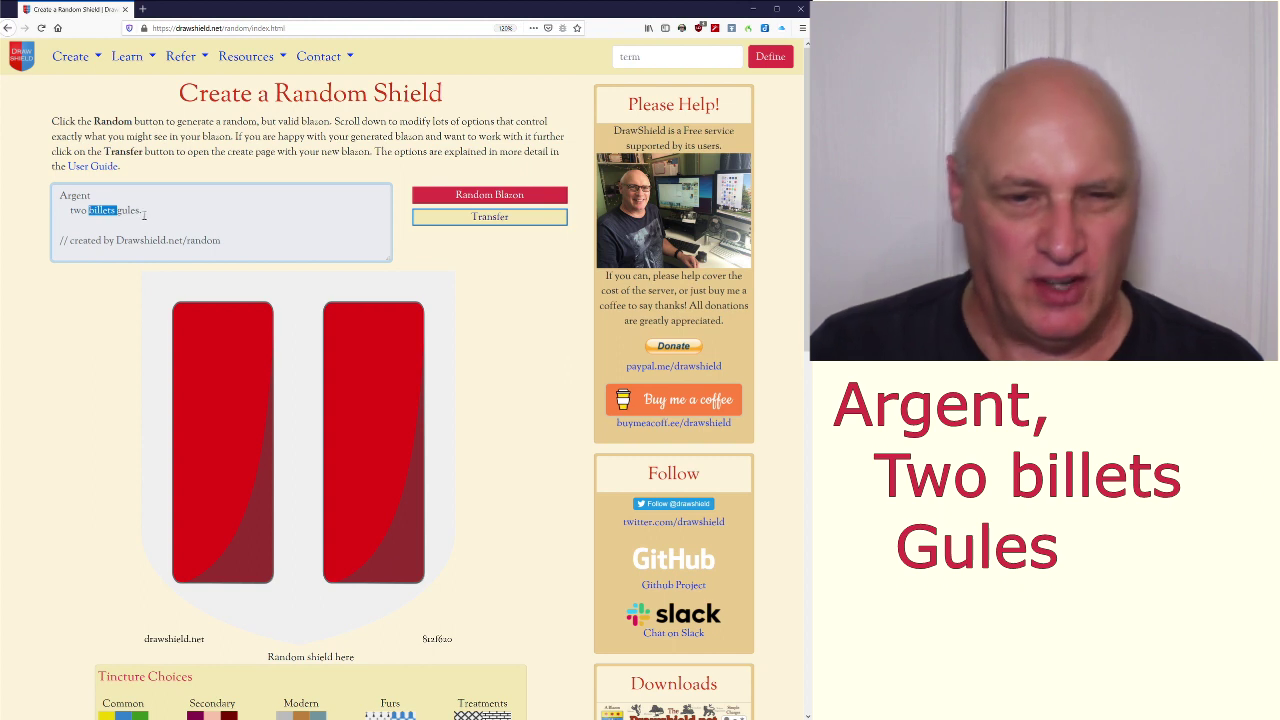
double_click(129, 212)
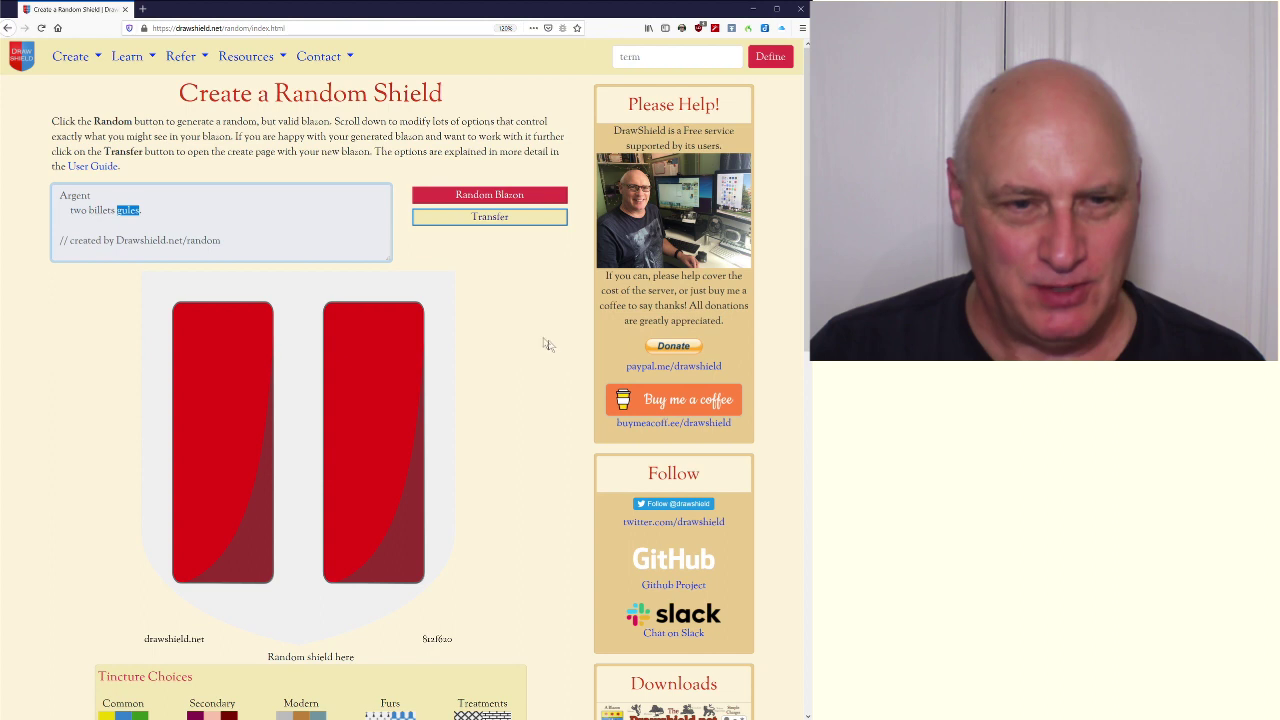
Generate three more random blazons with their shields.
left_click(508, 197)
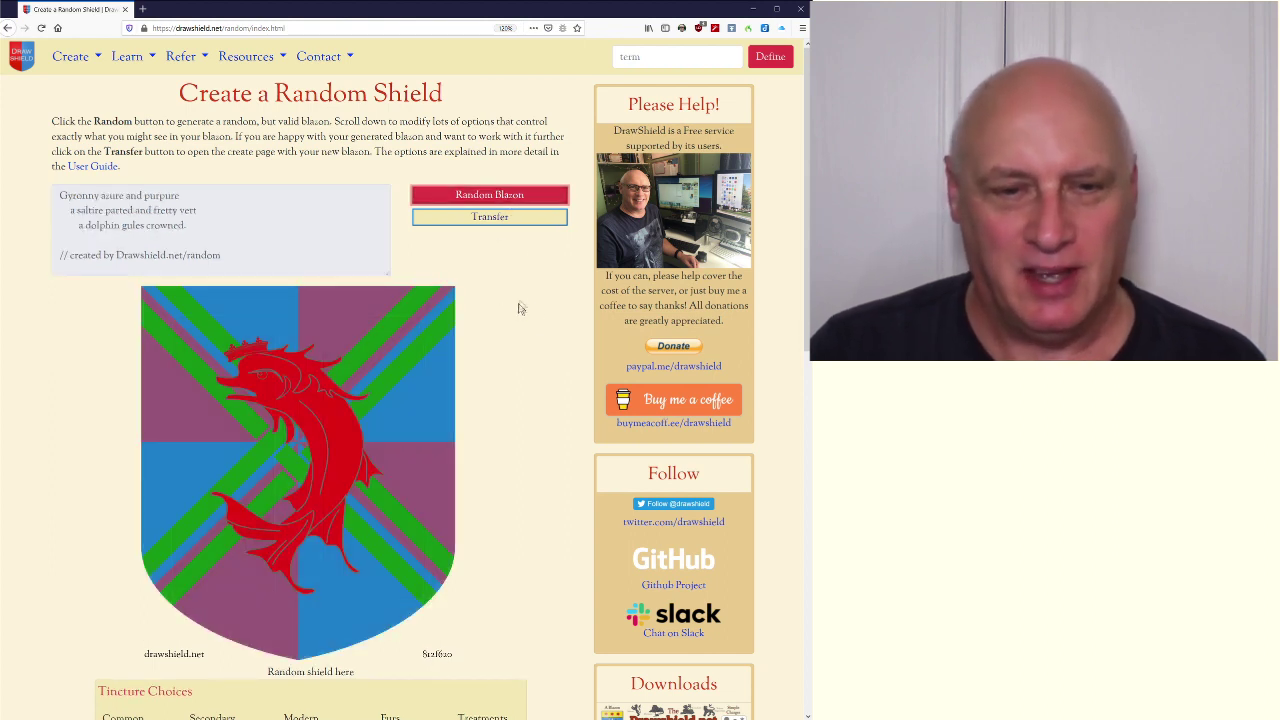
left_click(494, 198)
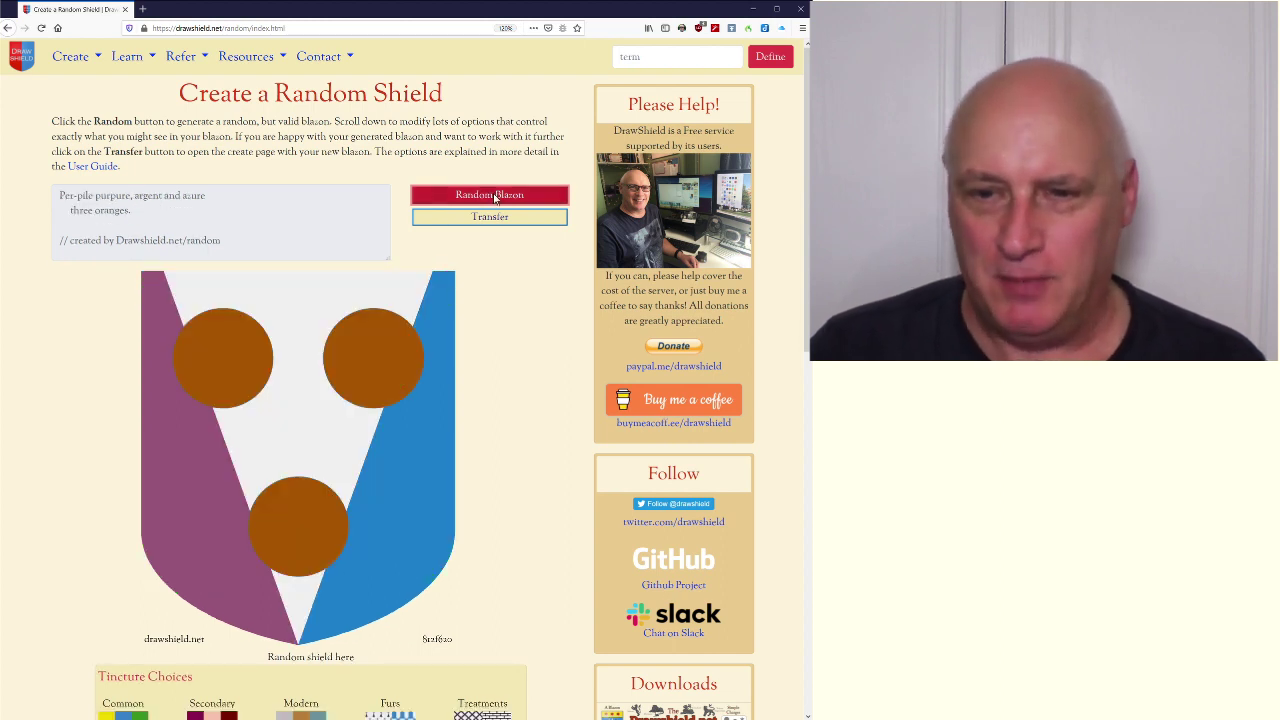
left_click(492, 199)
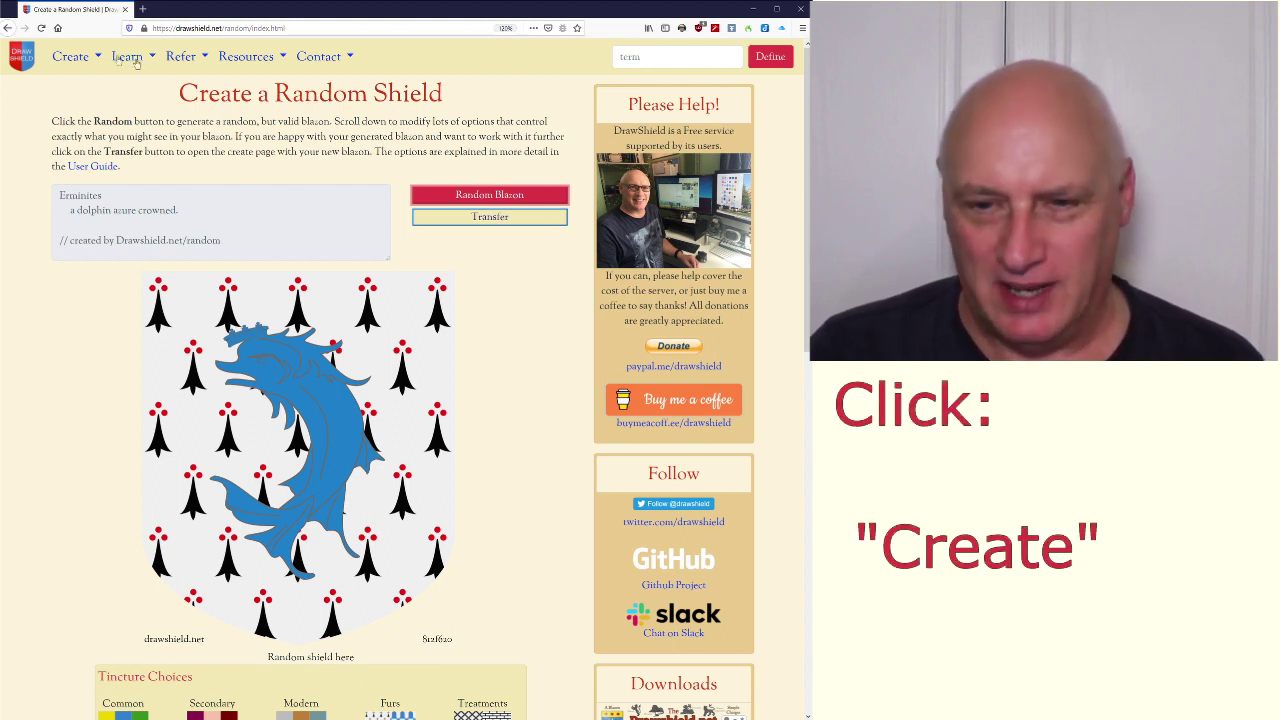
Open the gallery of user-submitted shields, browse its first page and go on to the following page.
left_click(74, 58)
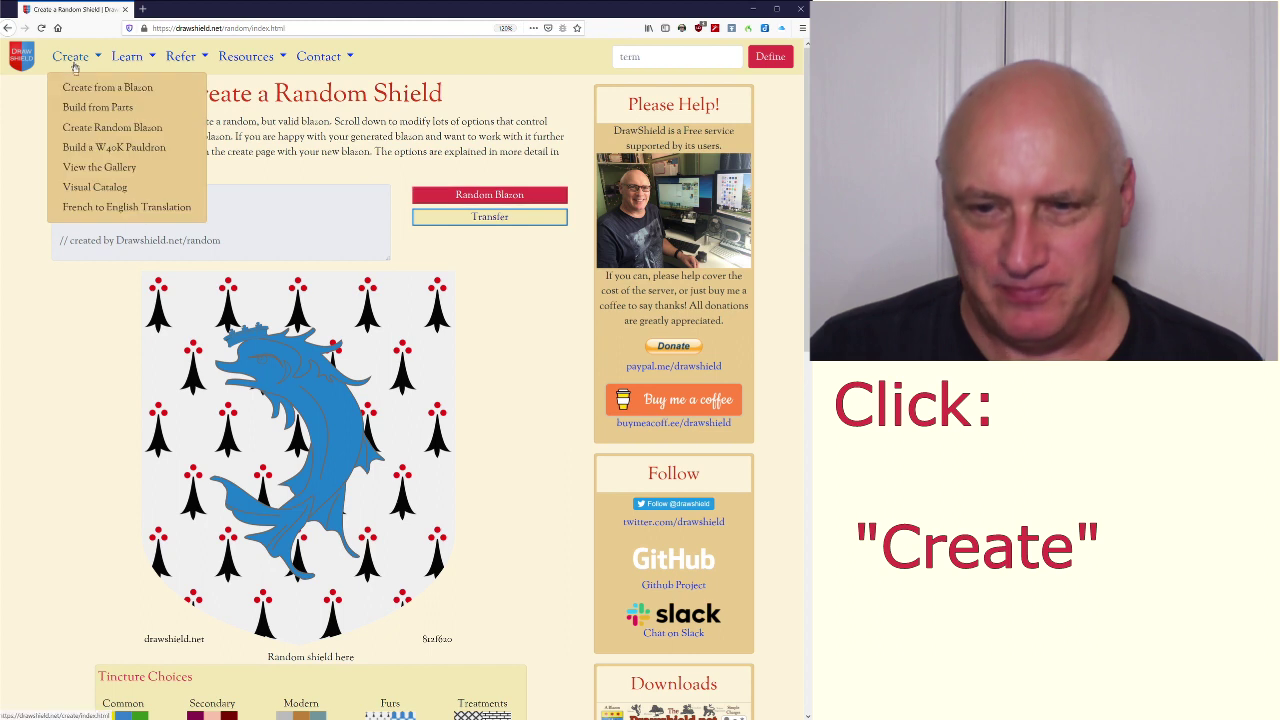
left_click(90, 168)
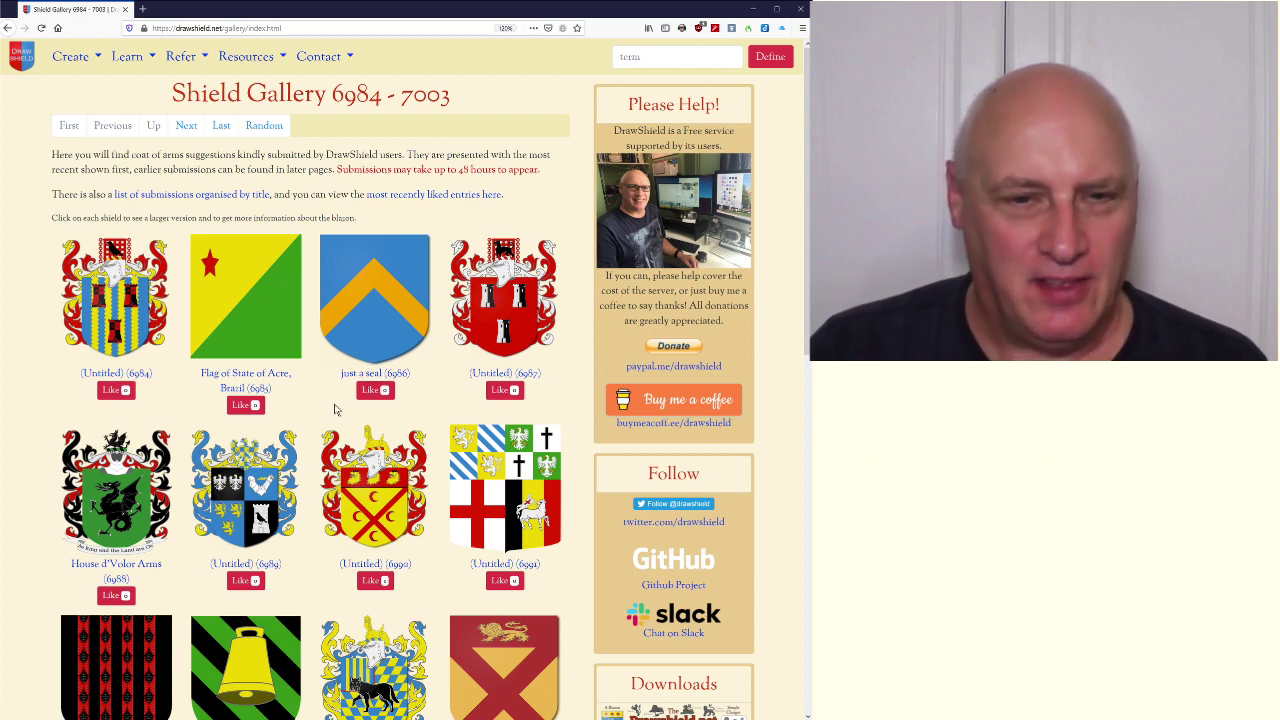
scroll(337, 408, "down", 7)
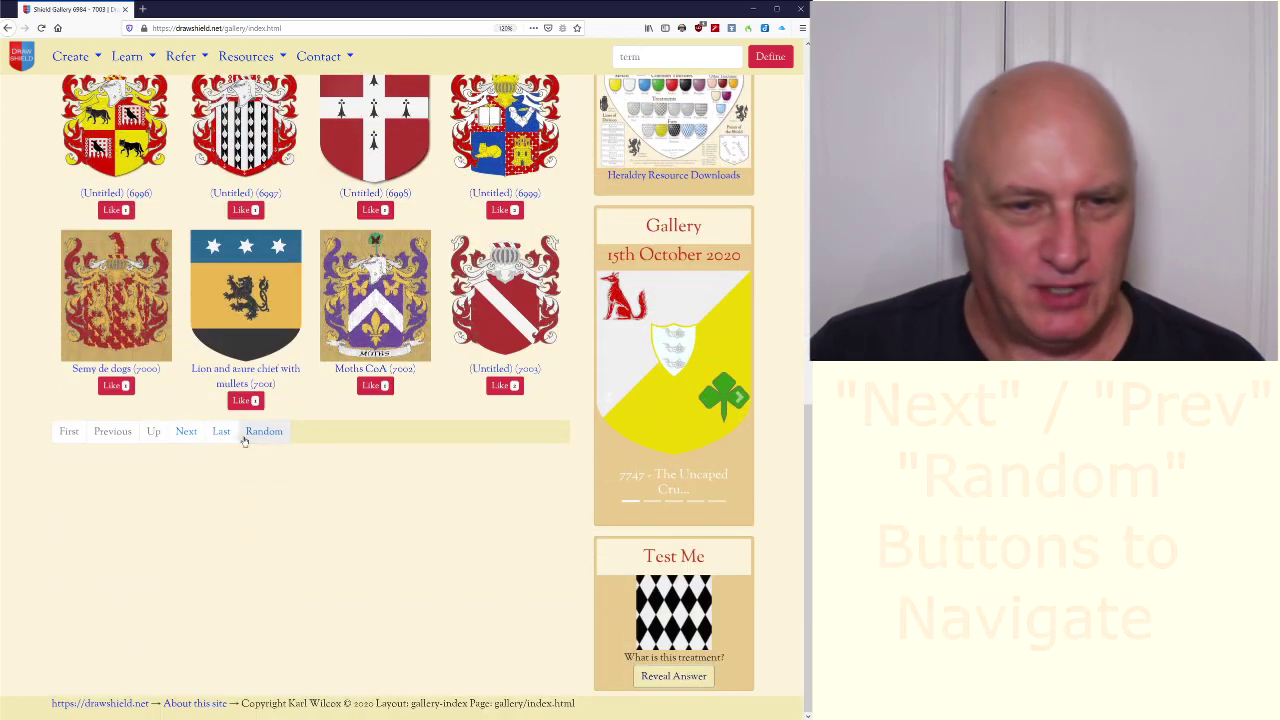
left_click(188, 433)
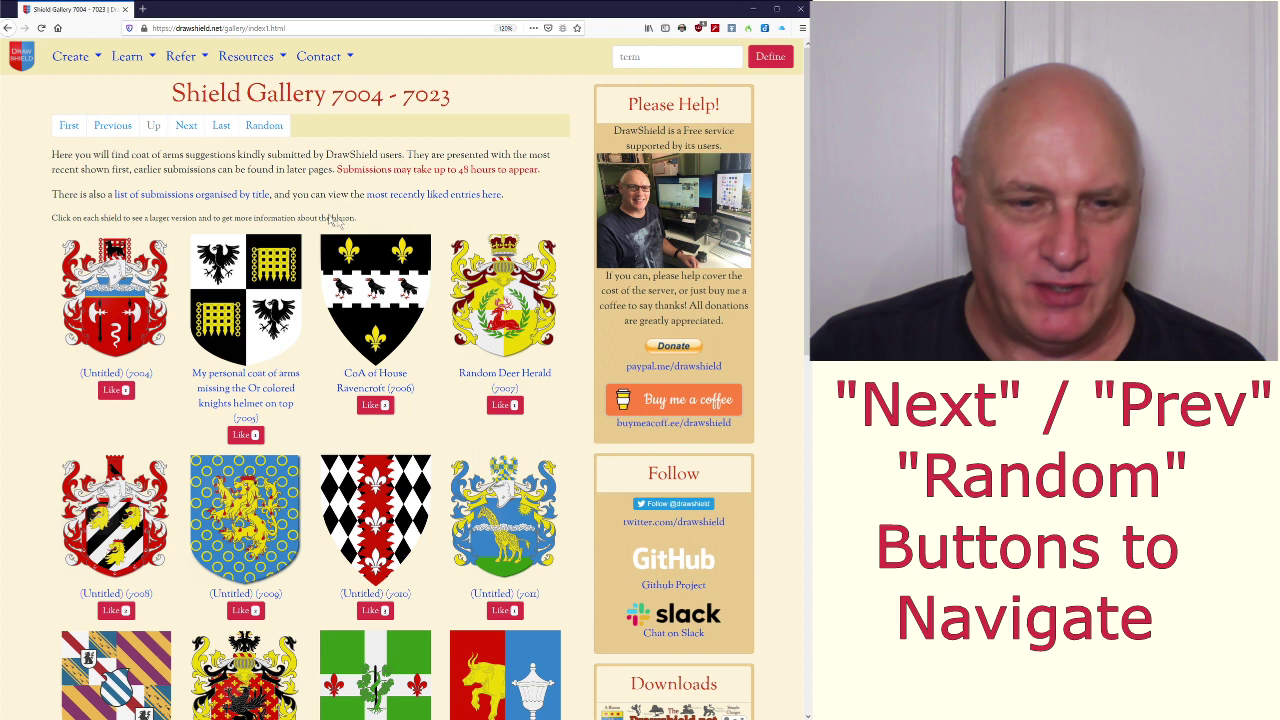
Show a random selection of gallery shields, open the "Jon Snow v.2" entry and highlight its whole blazon.
left_click(276, 133)
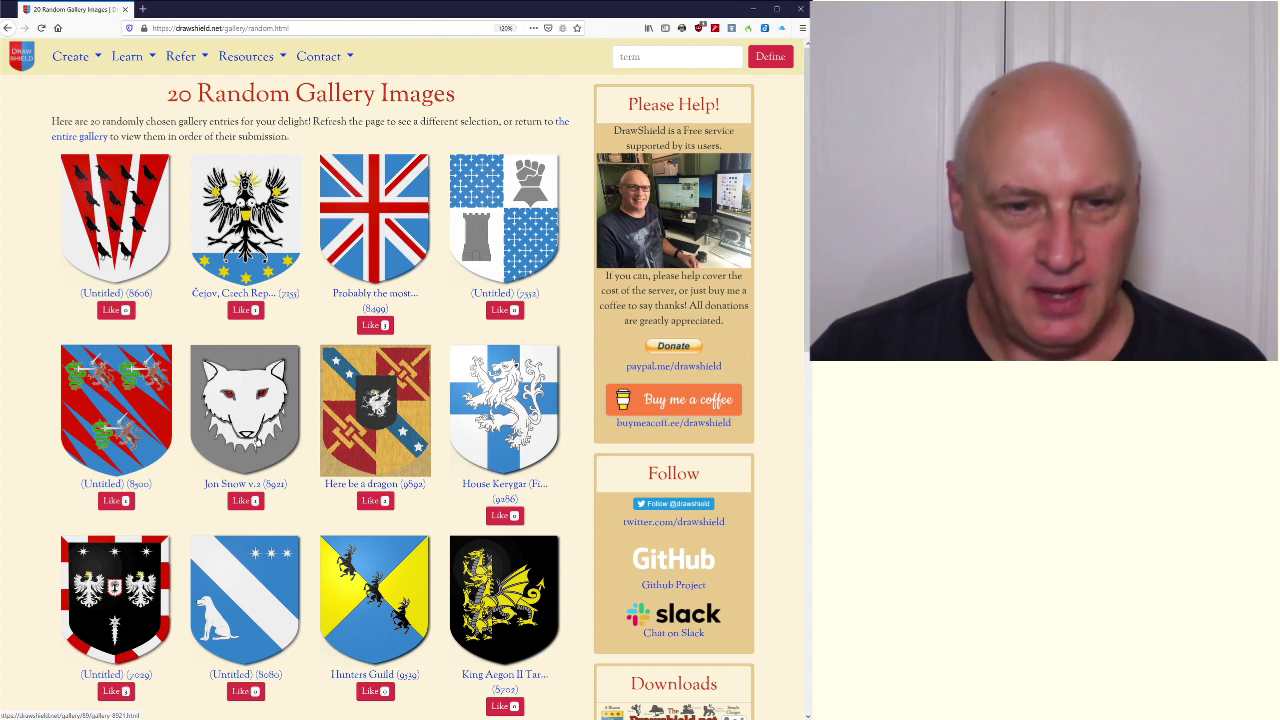
left_click(255, 398)
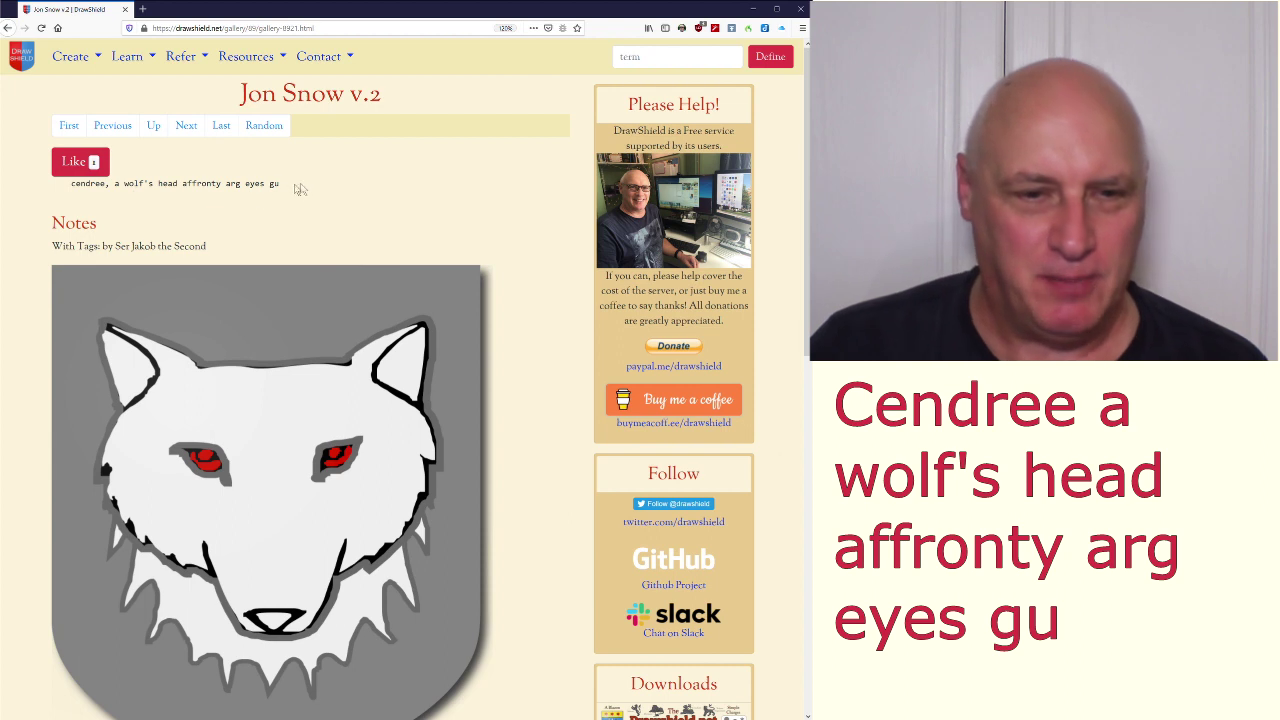
left_click_drag(295, 188, 57, 186)
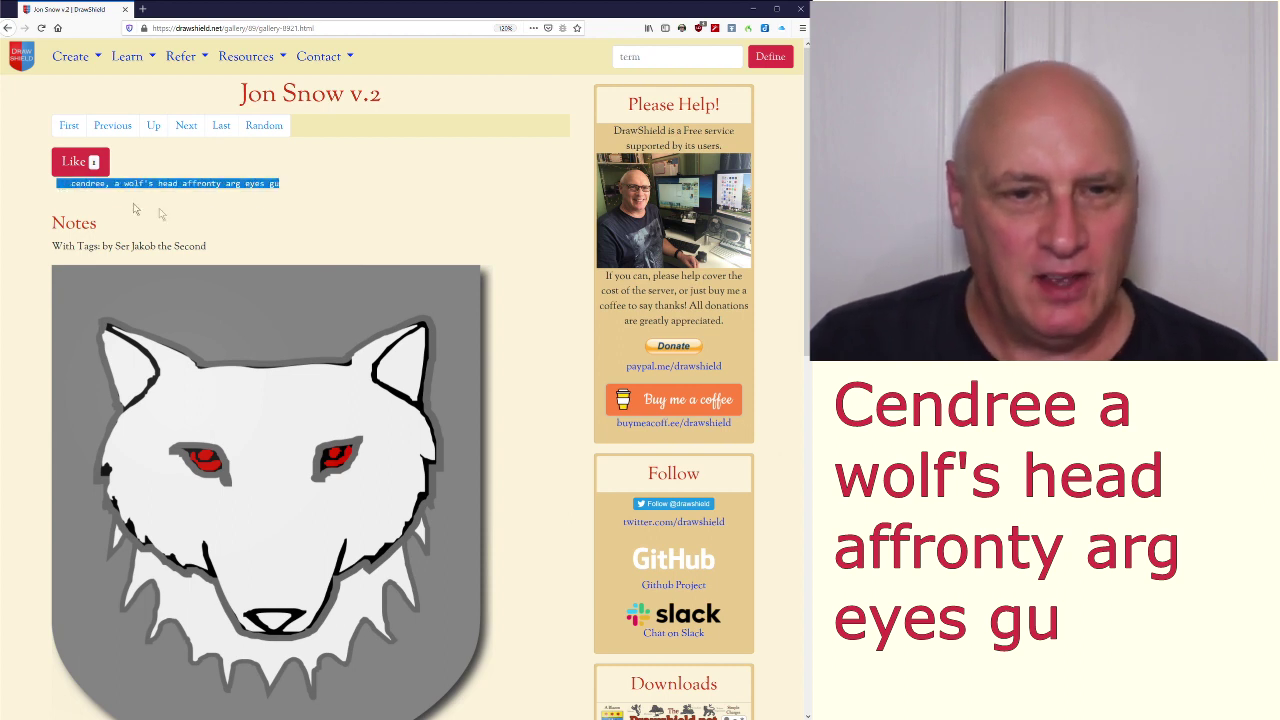
left_click(300, 204)
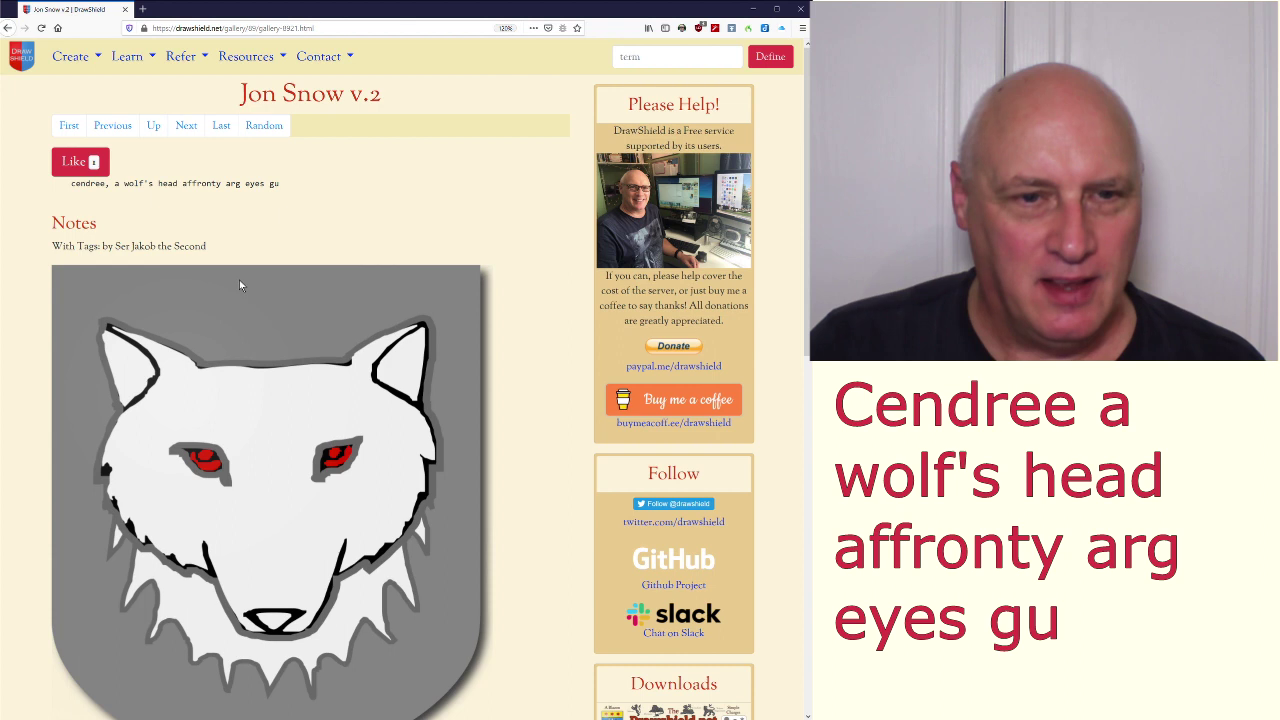
Highlight "cendree", "a wolf's head", "arg" and "affronty" one after another in the wolf shield's blazon to examine its parts.
double_click(88, 184)
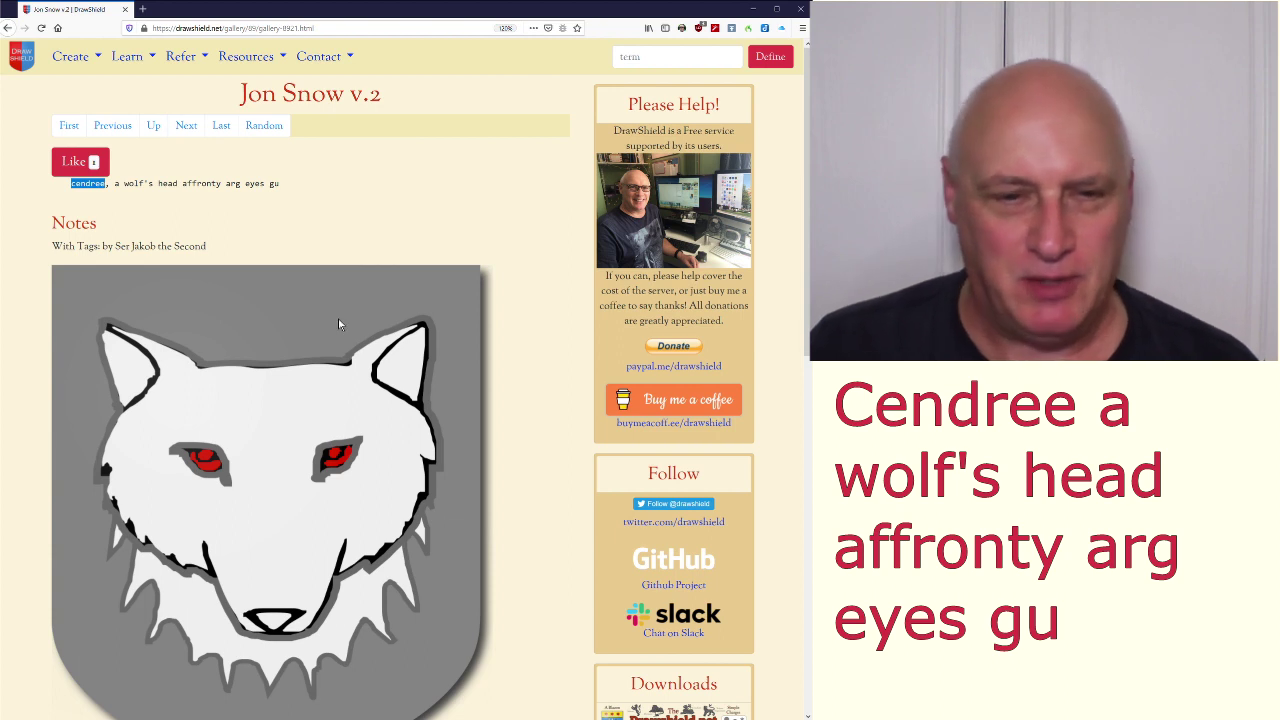
left_click(220, 246)
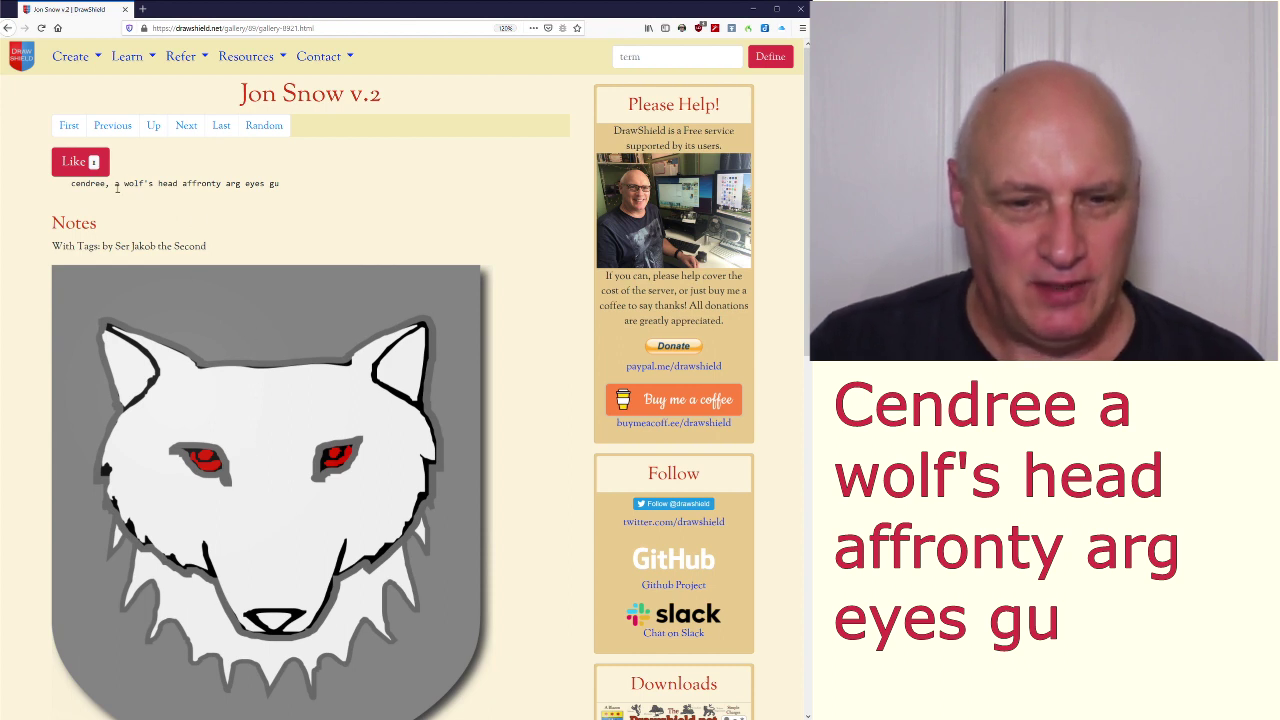
left_click_drag(111, 187, 182, 187)
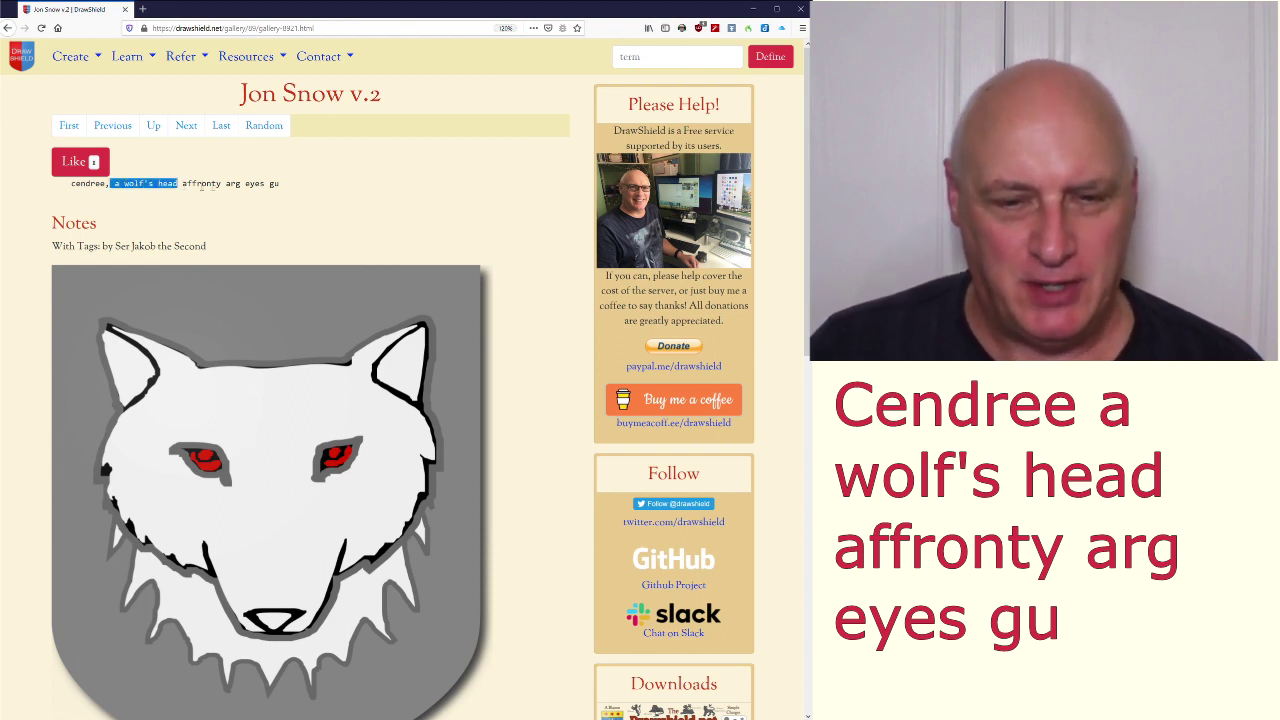
left_click(225, 218)
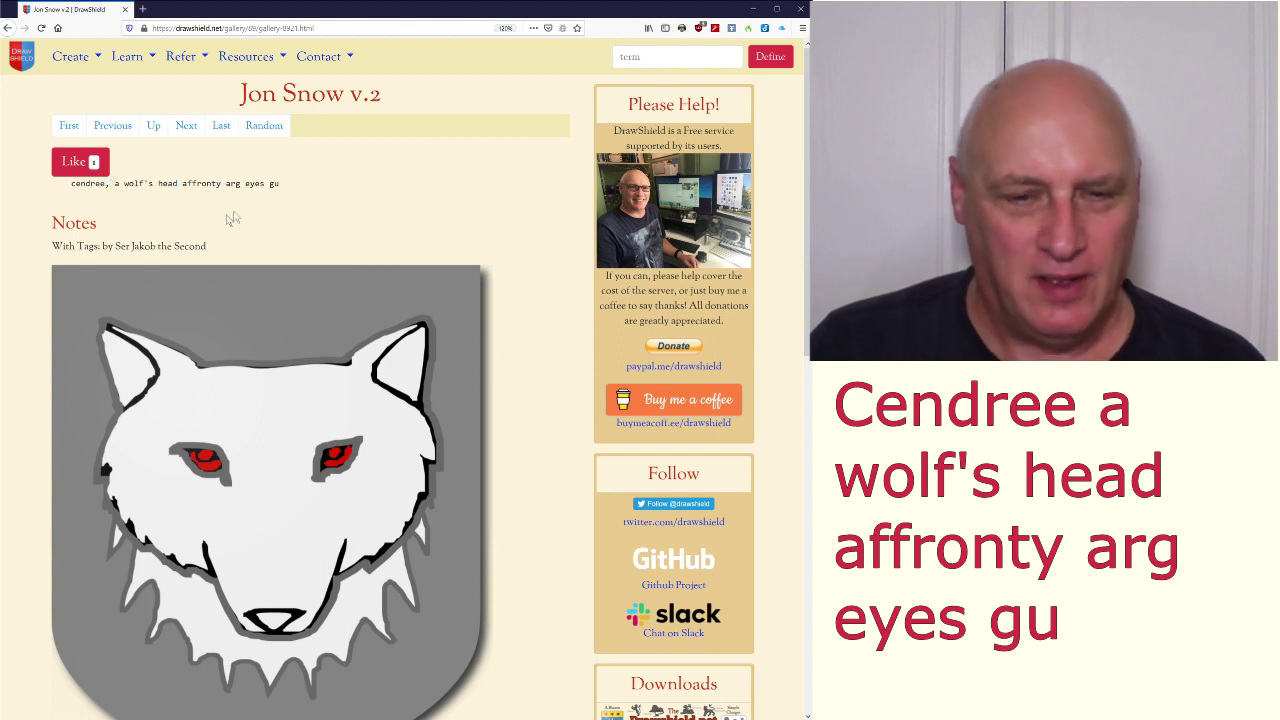
double_click(236, 186)
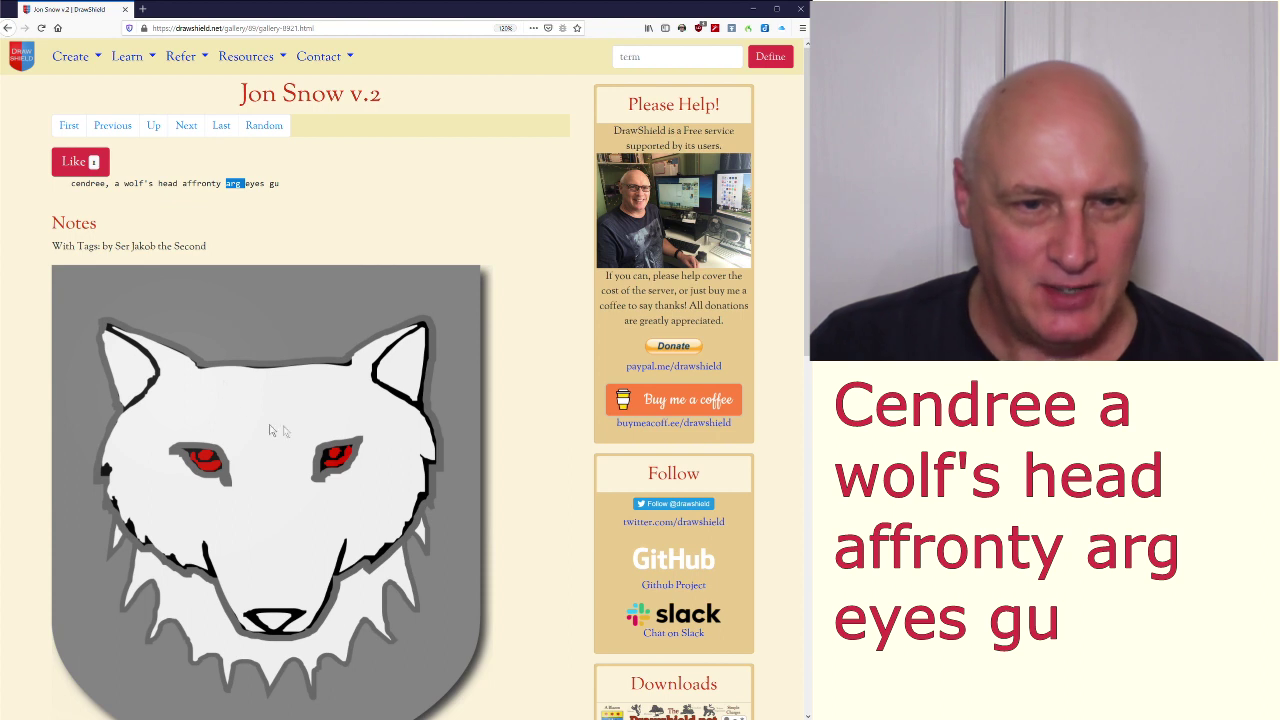
left_click(257, 190)
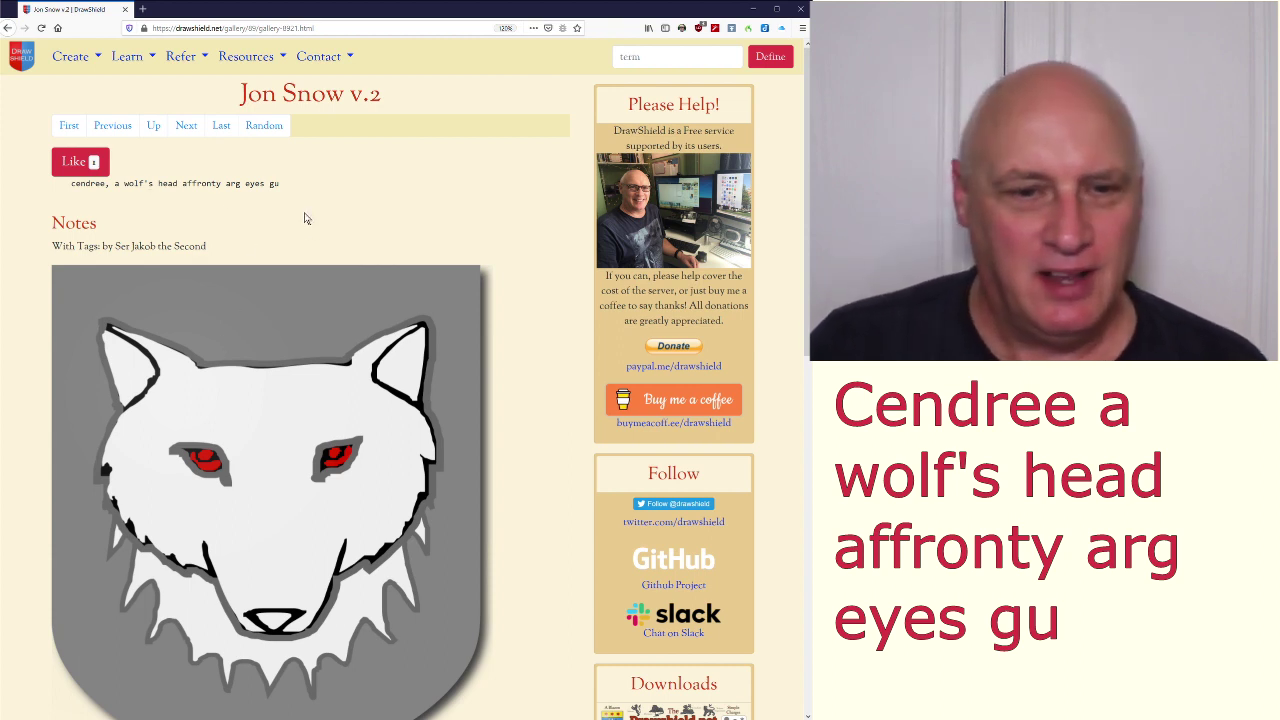
double_click(206, 186)
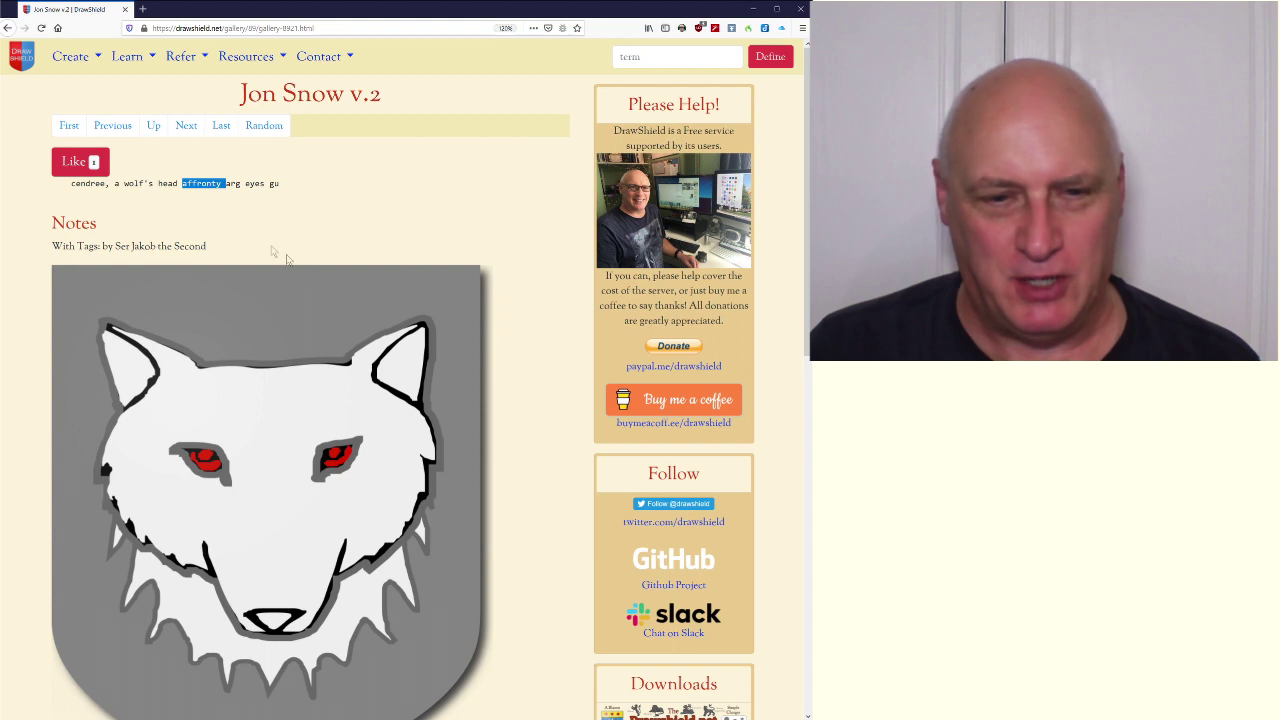
Show another random selection of gallery shields from the wolf shield's entry.
left_click(280, 128)
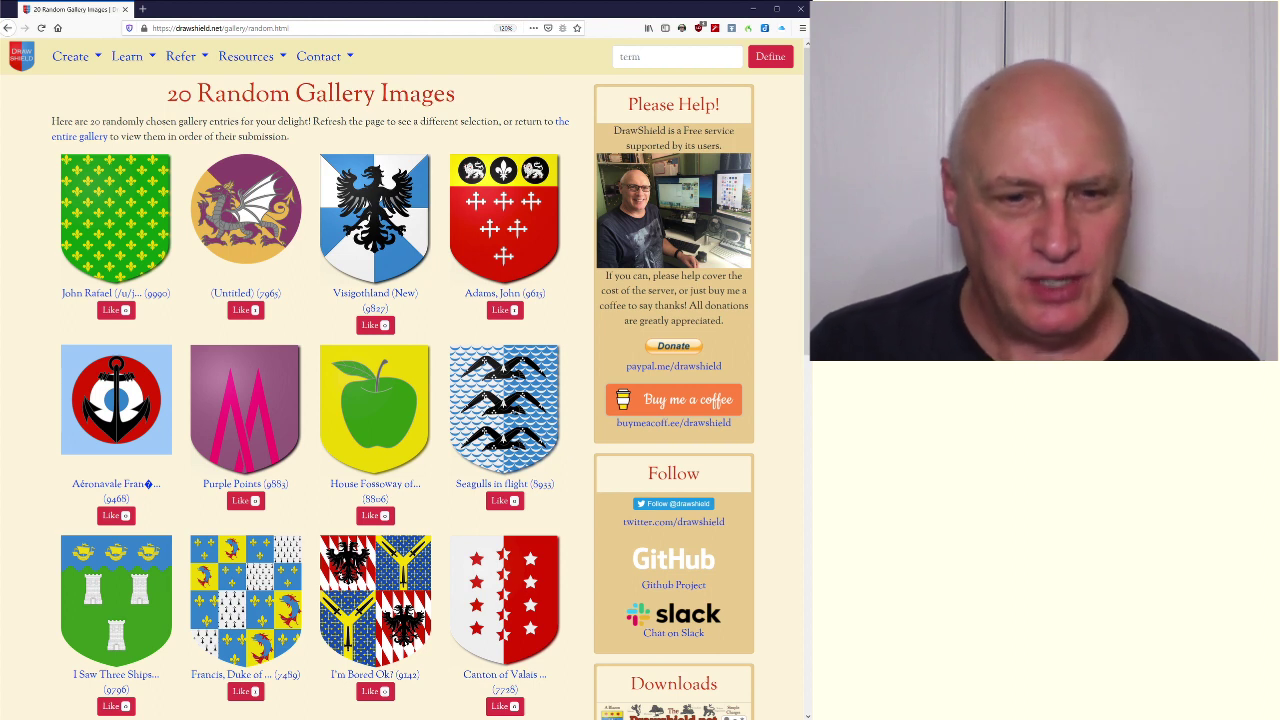
Go to the DrawShield home page, view the site's Buy Me a Coffee donation page and return to the home page.
left_click(32, 68)
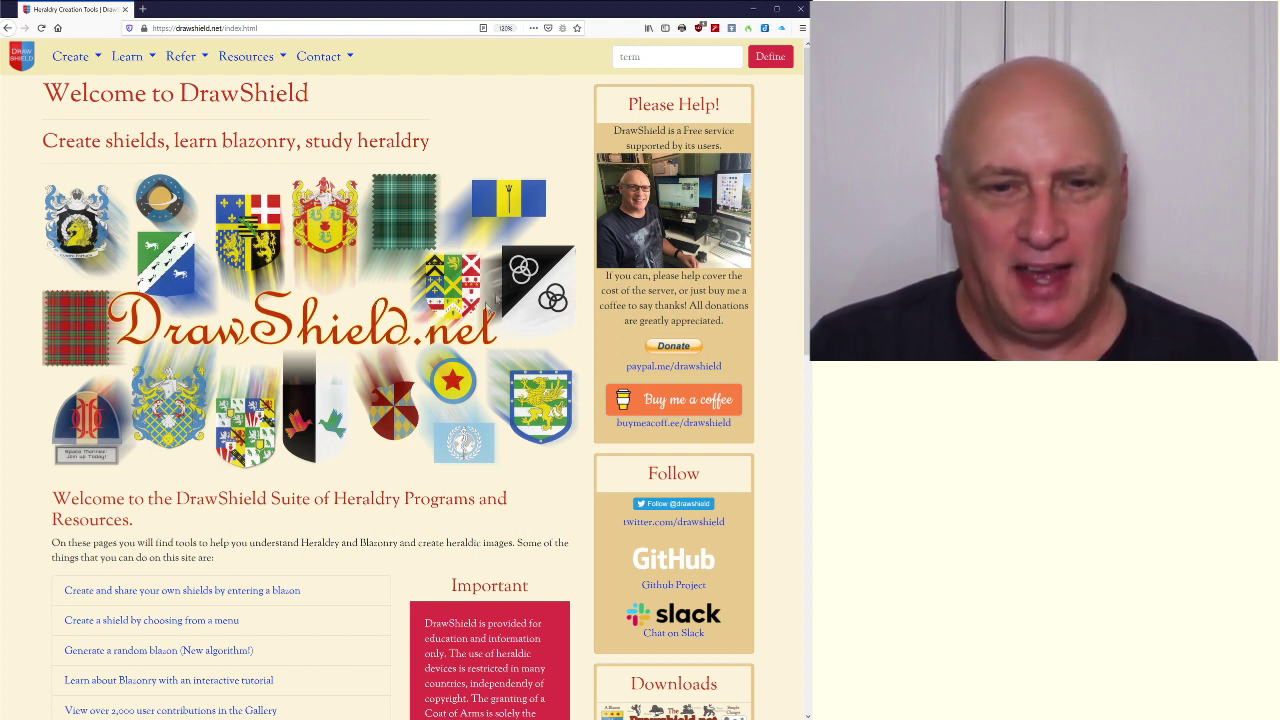
left_click(678, 396)
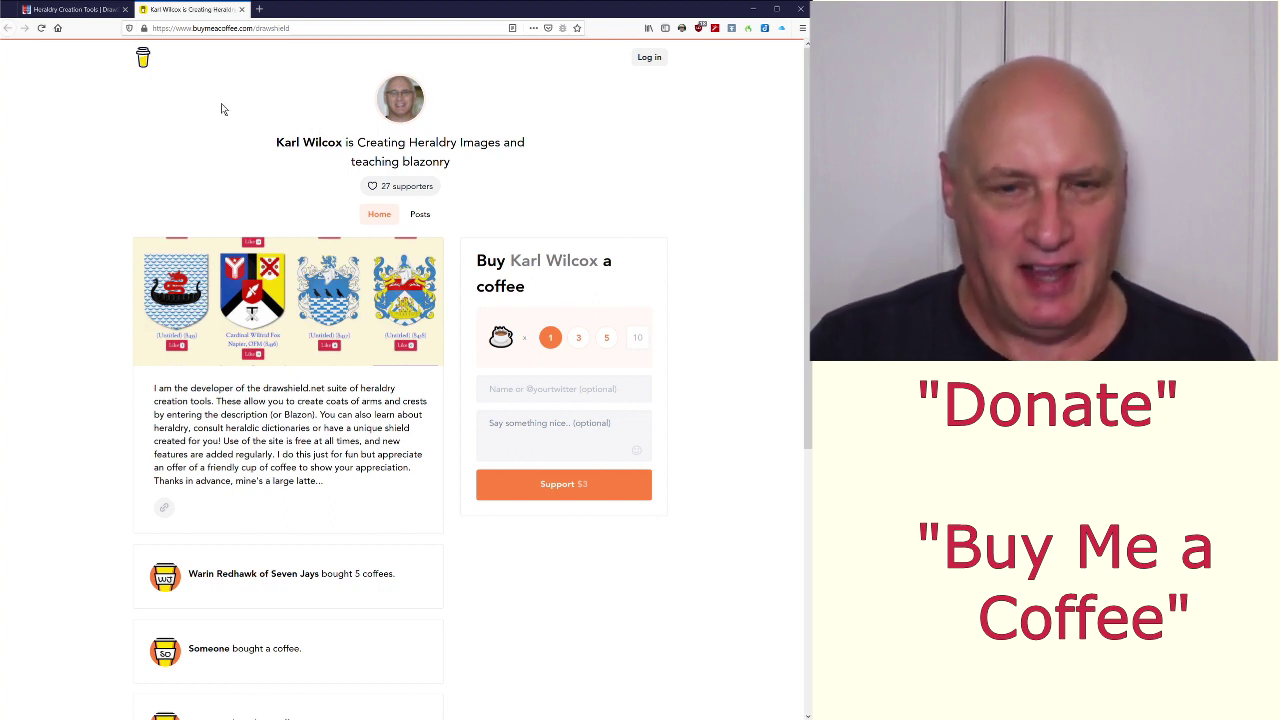
left_click(84, 14)
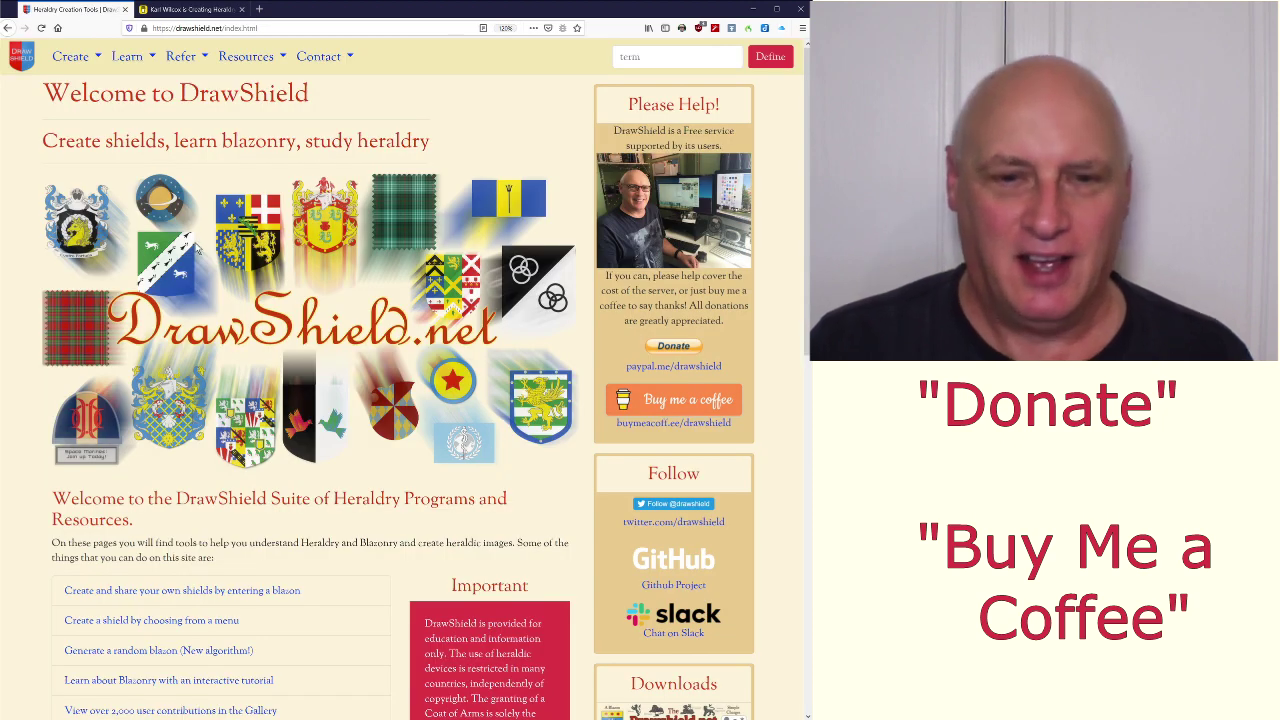